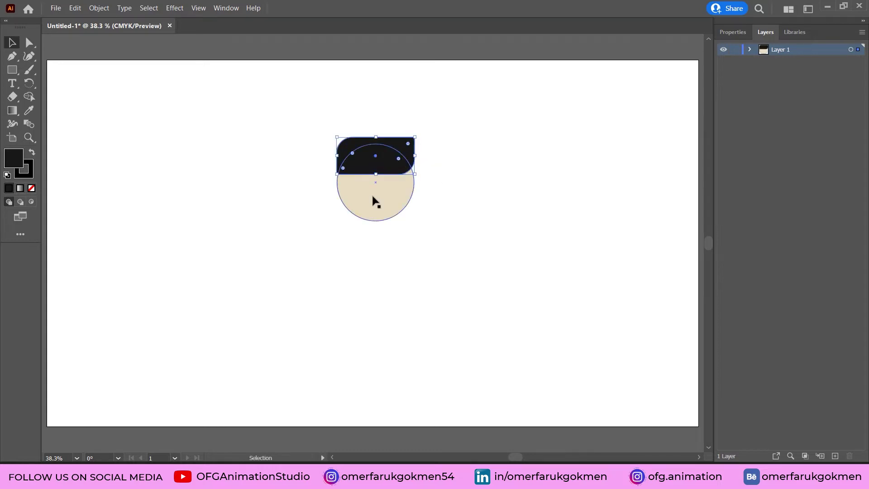
# Narrow the beige head circle into an oval about 198 px wide under the black hair.
pyautogui.click(381, 213)
pyautogui.moveTo(415, 182); pyautogui.dragTo(404, 183)
pyautogui.click(447, 216)
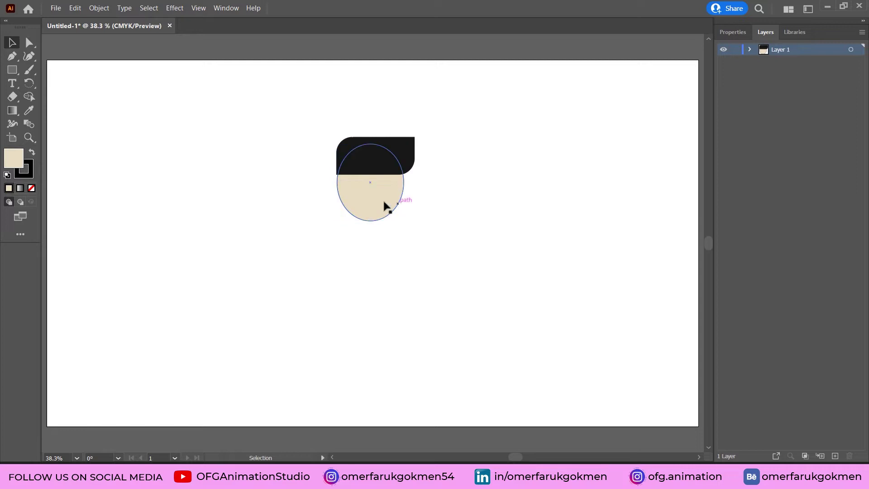
# Draw a small beige circle left of the head and remove its outline.
pyautogui.click(14, 71)
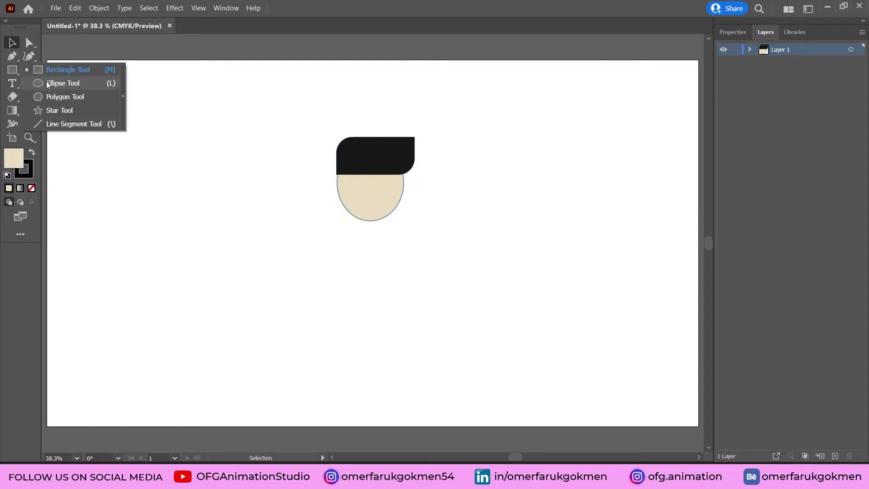
pyautogui.click(59, 83)
pyautogui.moveTo(168, 166)
pyautogui.mouseDown()
pyautogui.moveTo(188, 183)
pyautogui.moveTo(178, 164)
pyautogui.moveTo(176, 179)
pyautogui.mouseUp()
pyautogui.press('v')
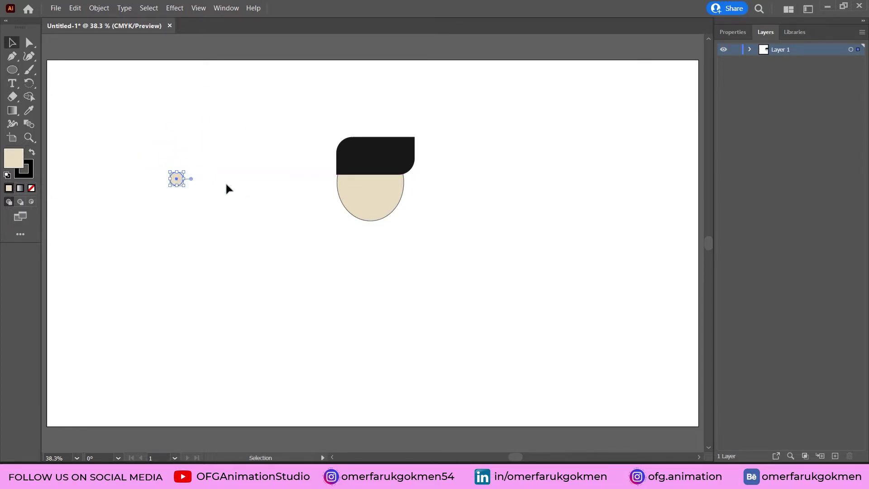
pyautogui.scroll(1, 175, 186)
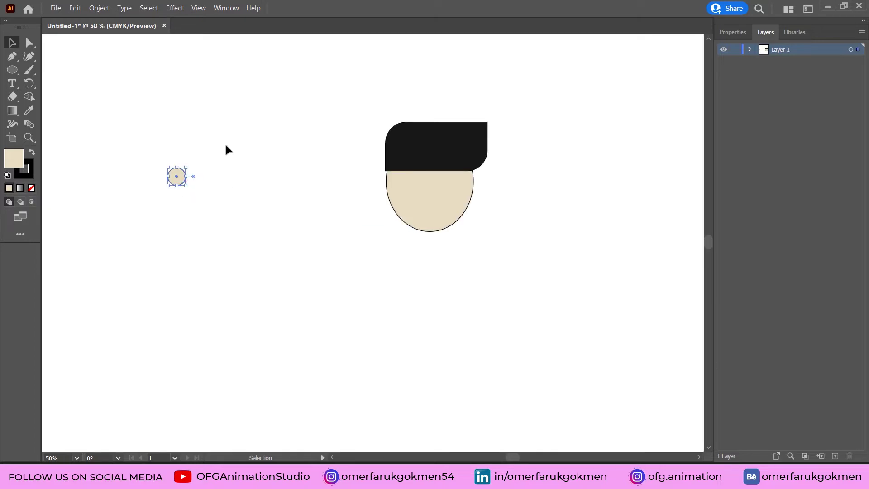
pyautogui.moveTo(144, 203); pyautogui.dragTo(145, 202)
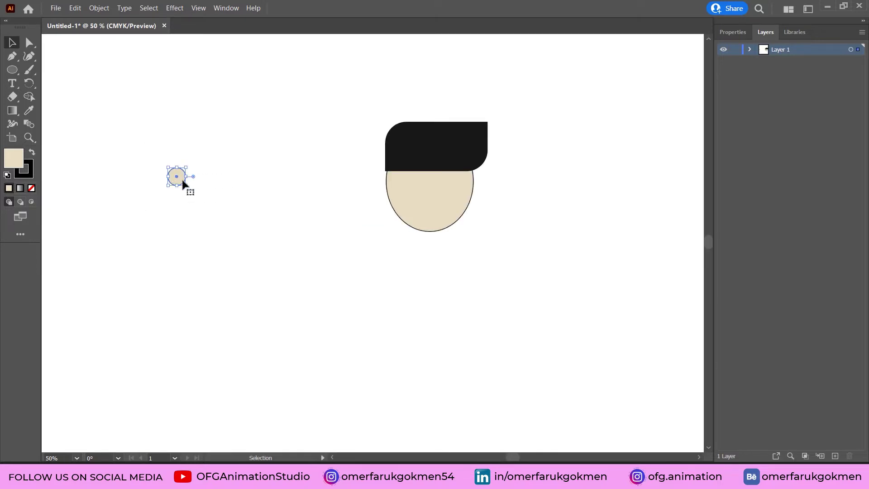
pyautogui.click(31, 169)
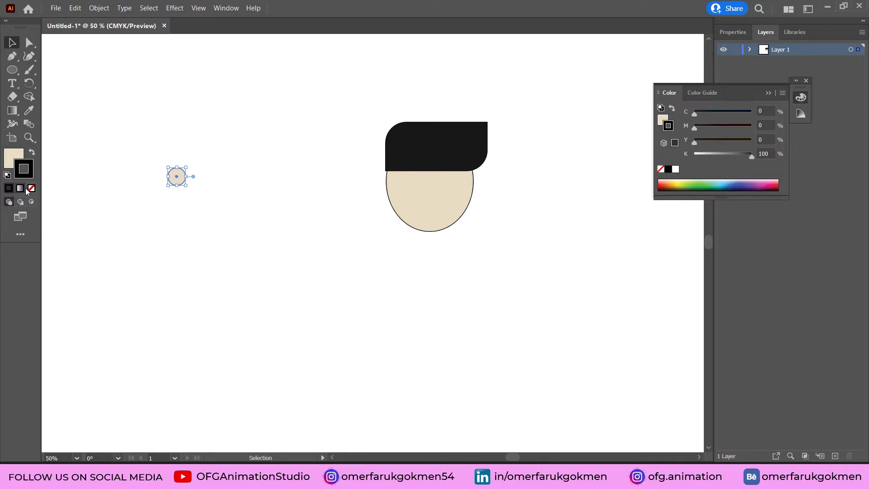
pyautogui.click(31, 188)
pyautogui.click(206, 178)
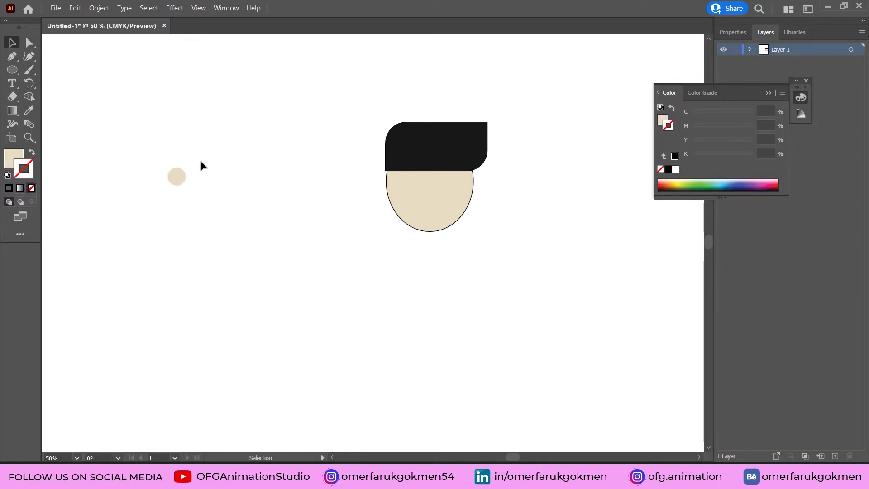
pyautogui.click(180, 181)
# Duplicate the small circle below and shrink the copy to about 16 px across.
pyautogui.hotkey('ctrl', '+')
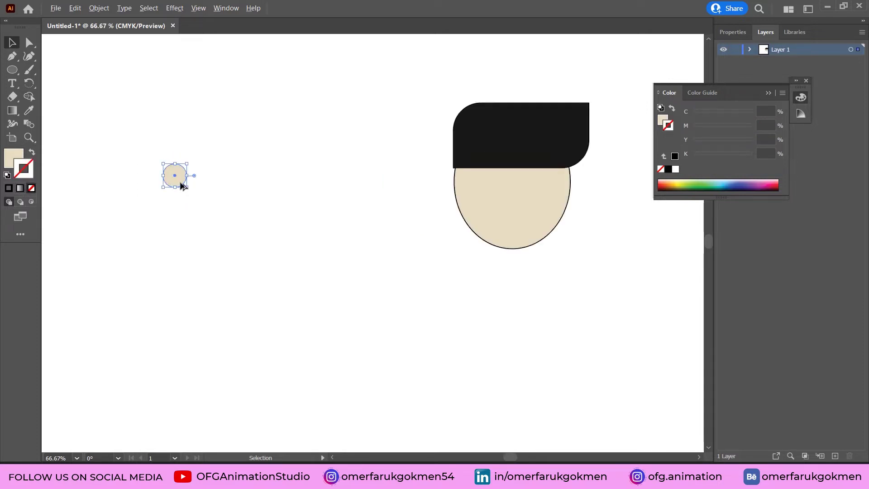
pyautogui.hotkey('ctrl', '+')
pyautogui.hotkey('ctrl', '+')
pyautogui.moveTo(177, 173); pyautogui.dragTo(212, 256)
pyautogui.moveTo(229, 224); pyautogui.dragTo(209, 243)
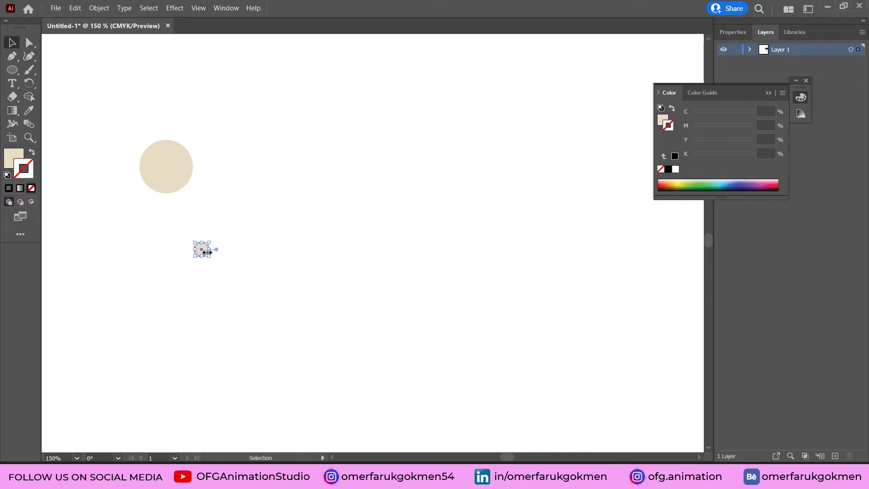
# Fill the small copy light blue and centre it on the beige circle.
pyautogui.doubleClick(14, 158)
pyautogui.click(255, 275)
pyautogui.click(292, 266)
pyautogui.moveTo(292, 266); pyautogui.dragTo(292, 271)
pyautogui.click(237, 236)
pyautogui.click(383, 219)
pyautogui.moveTo(202, 249); pyautogui.dragTo(167, 167)
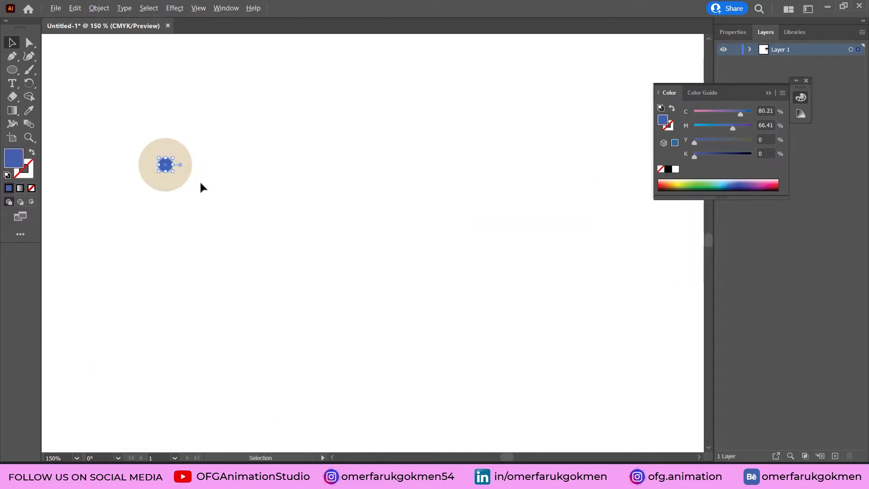
pyautogui.click(199, 180)
pyautogui.click(197, 8)
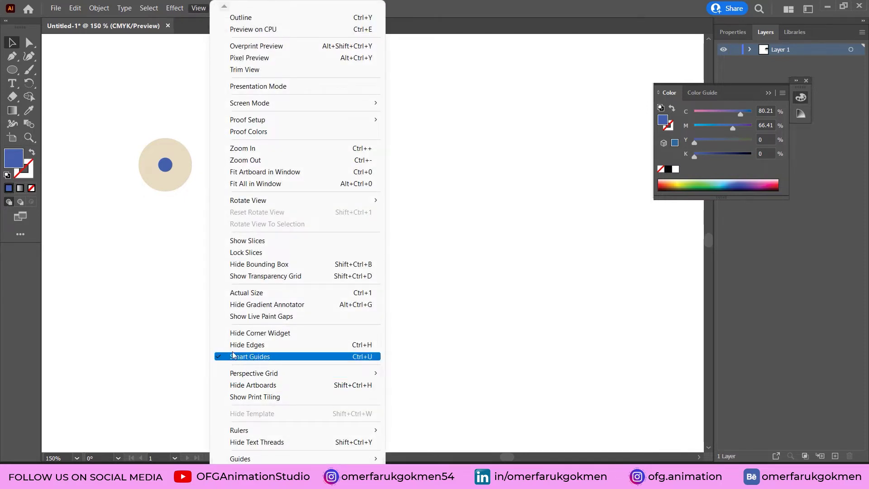
# Select the whole eye and move it closer to the face.
pyautogui.click(179, 305)
pyautogui.scroll(-3, 192, 182)
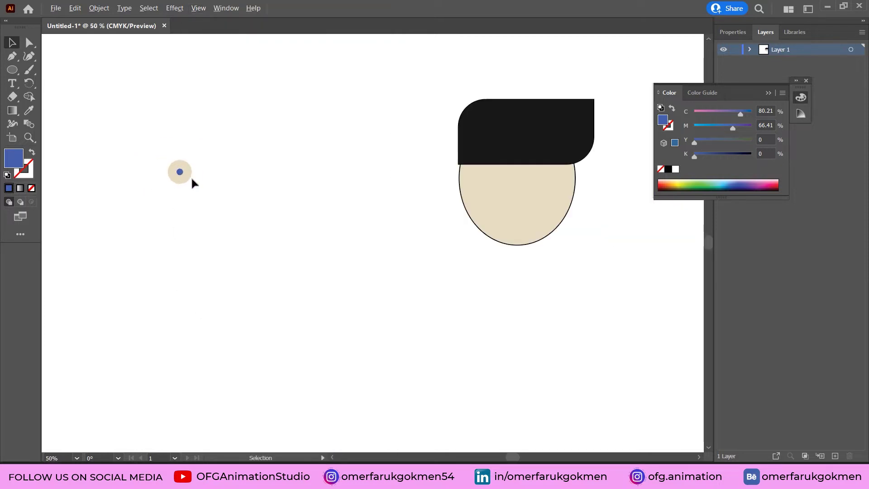
pyautogui.scroll(3, 192, 180)
pyautogui.scroll(-3, 226, 190)
pyautogui.moveTo(233, 214); pyautogui.dragTo(167, 151)
pyautogui.moveTo(209, 186); pyautogui.dragTo(210, 185)
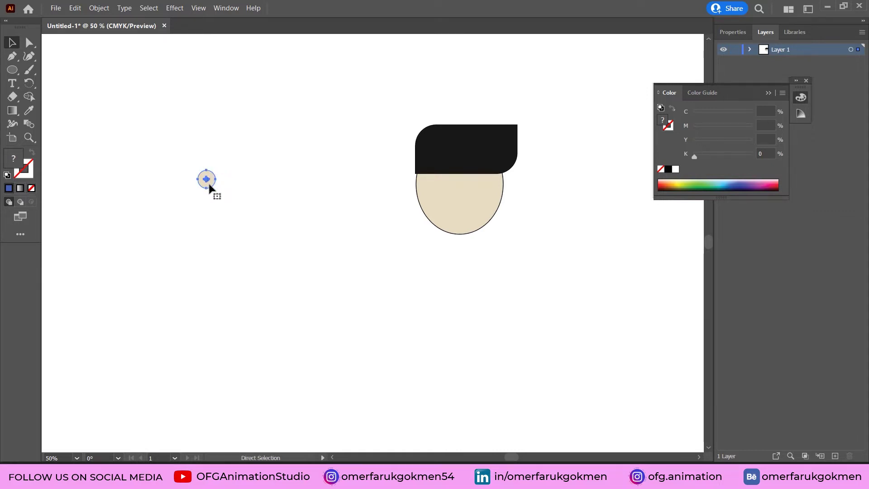
pyautogui.click(246, 196)
pyautogui.moveTo(229, 210); pyautogui.dragTo(166, 151)
pyautogui.moveTo(208, 180); pyautogui.dragTo(275, 211)
# Inside the isolated eye group, change the beige circle's fill to pure white.
pyautogui.doubleClick(278, 210)
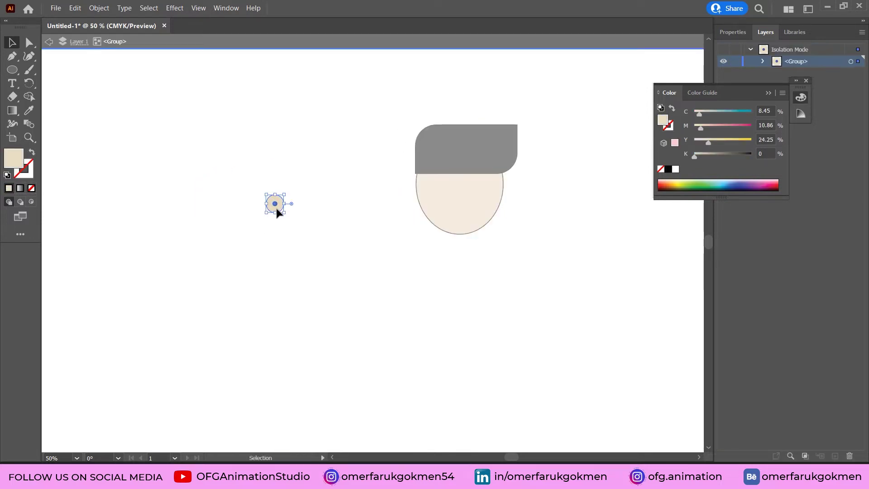
pyautogui.doubleClick(13, 165)
pyautogui.write('E2D5C0')
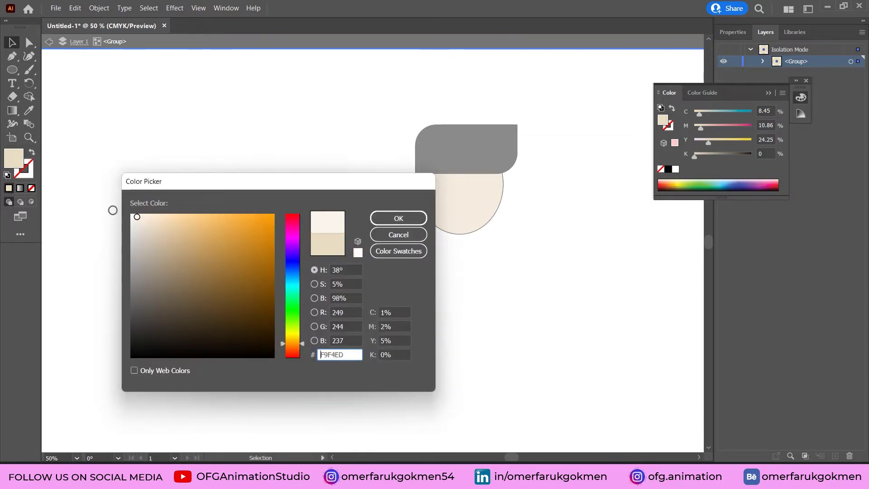
pyautogui.moveTo(186, 226); pyautogui.dragTo(131, 215)
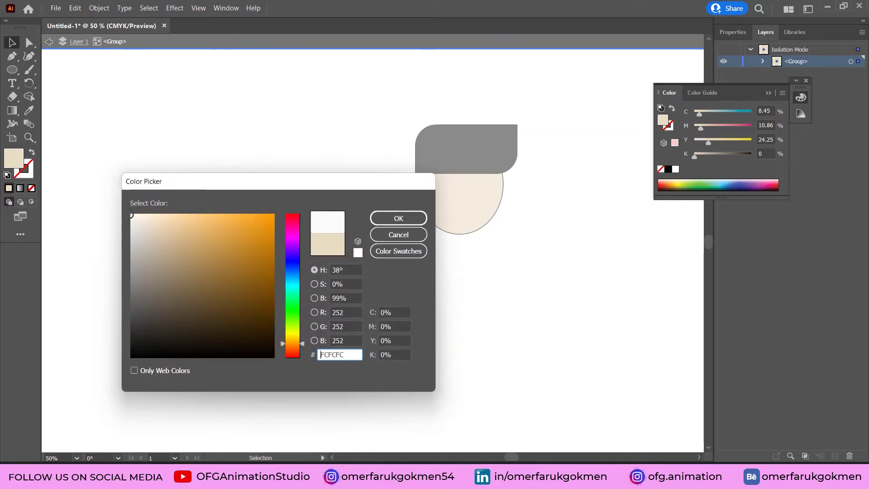
pyautogui.click(398, 218)
pyautogui.click(242, 49)
# Place the white eyes side by side on the face just below the hair.
pyautogui.moveTo(316, 180); pyautogui.dragTo(228, 235)
pyautogui.moveTo(275, 209); pyautogui.dragTo(480, 198)
pyautogui.click(481, 218)
pyautogui.scroll(3, 477, 208)
pyautogui.scroll(-3, 476, 206)
pyautogui.scroll(-1, 232, 213)
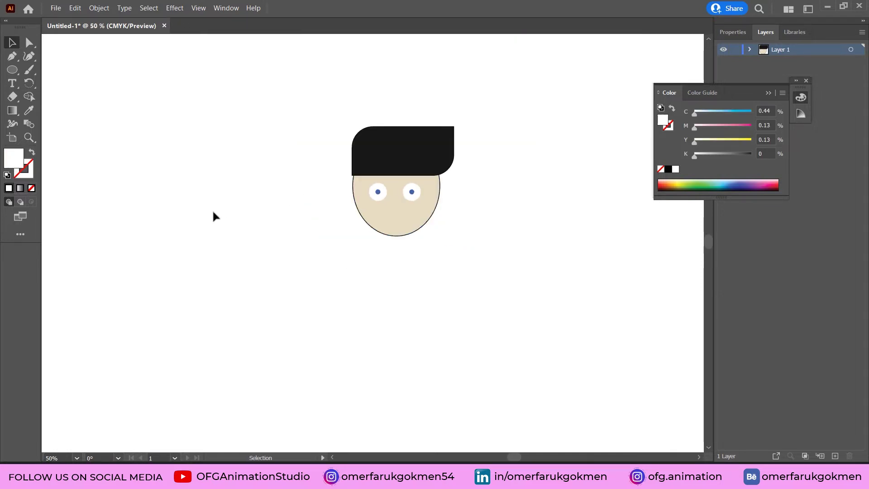
# Draw a short horizontal Pen line left of the head.
pyautogui.click(17, 60)
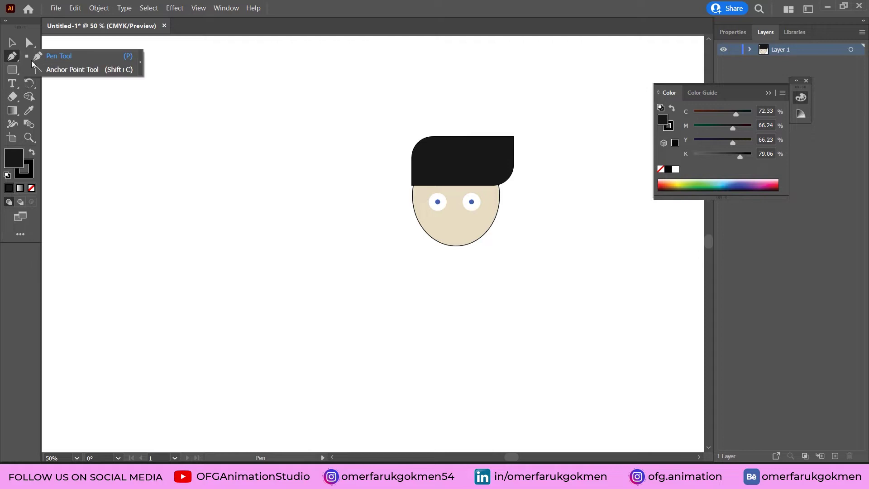
pyautogui.click(156, 190)
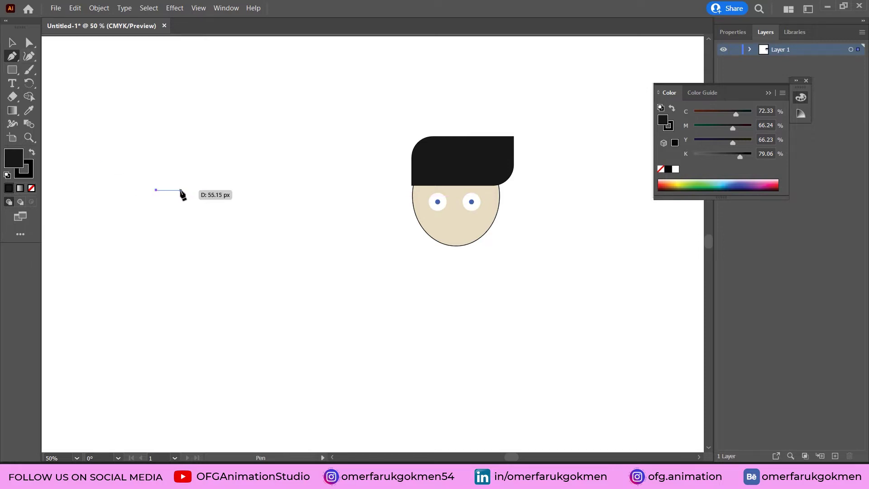
pyautogui.click(178, 190)
pyautogui.click(31, 174)
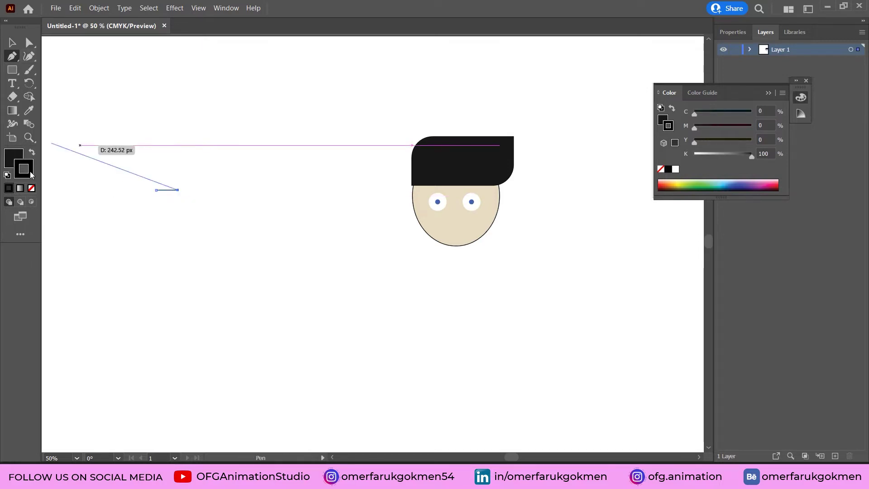
pyautogui.click(731, 32)
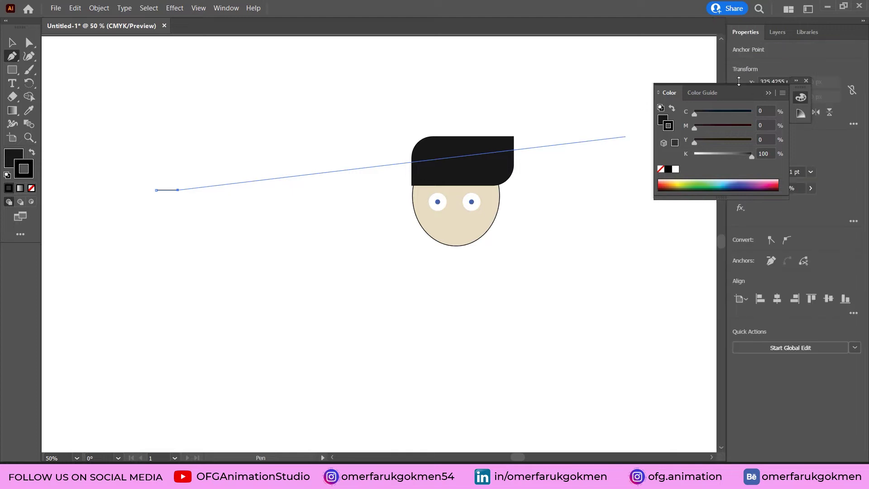
pyautogui.moveTo(734, 91); pyautogui.dragTo(631, 45)
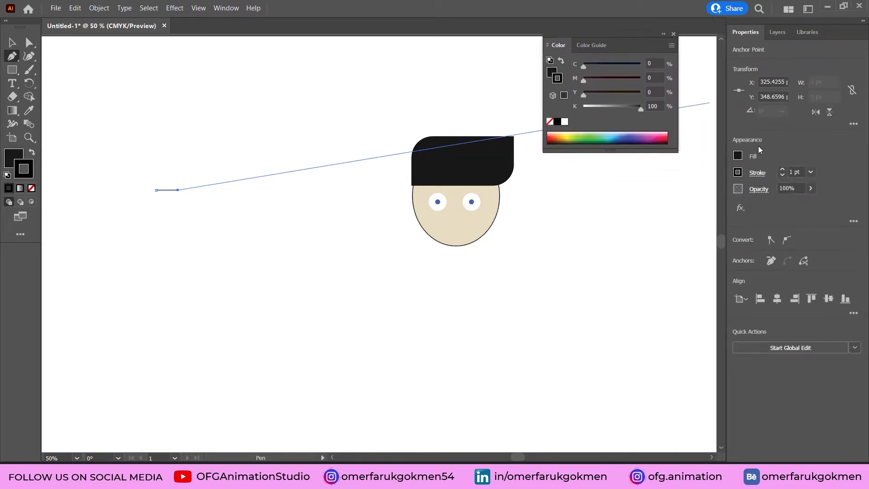
# Thicken the line's stroke to 6 pt and give it round caps.
pyautogui.click(782, 169)
pyautogui.click(783, 169)
pyautogui.click(782, 170)
pyautogui.click(782, 169)
pyautogui.click(782, 169)
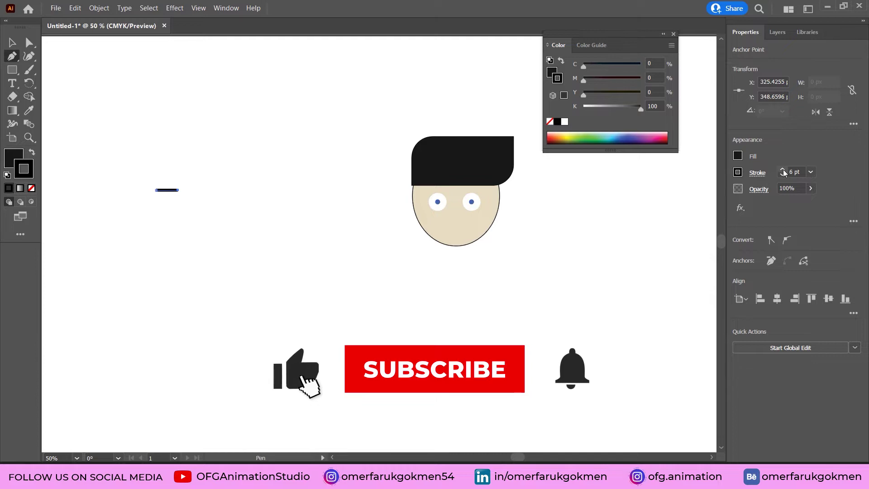
pyautogui.click(755, 174)
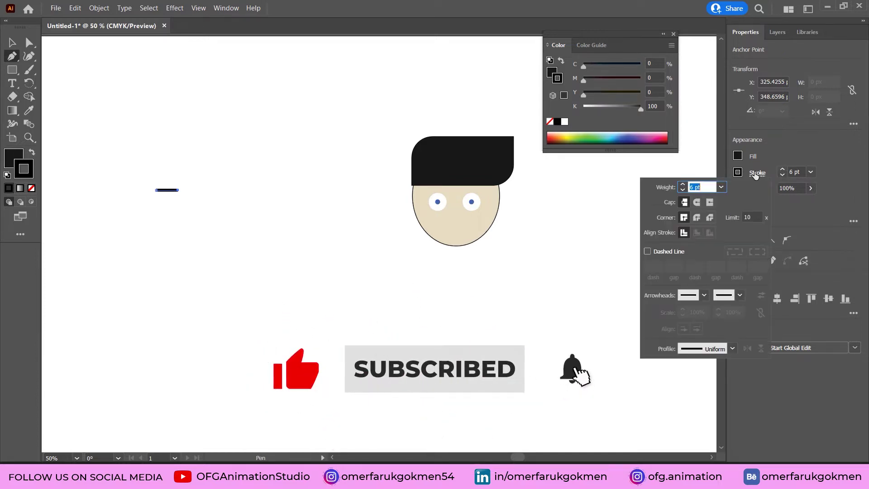
pyautogui.click(696, 203)
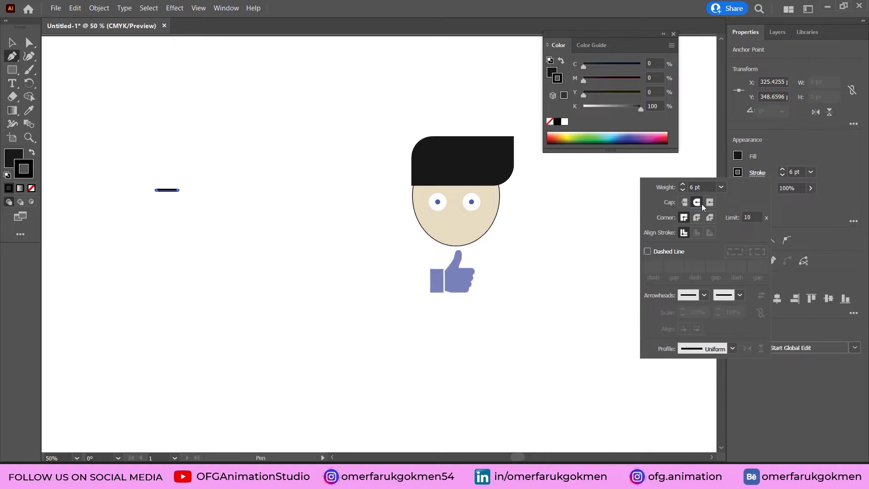
# Undo the accidental extra anchor so the eyebrow stays a straight line.
pyautogui.click(142, 225)
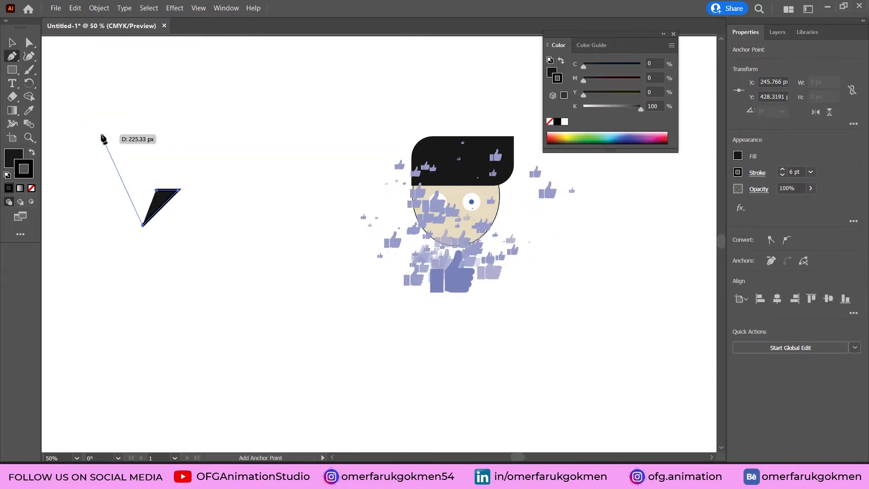
pyautogui.hotkey('ctrl', 'z')
pyautogui.press('v')
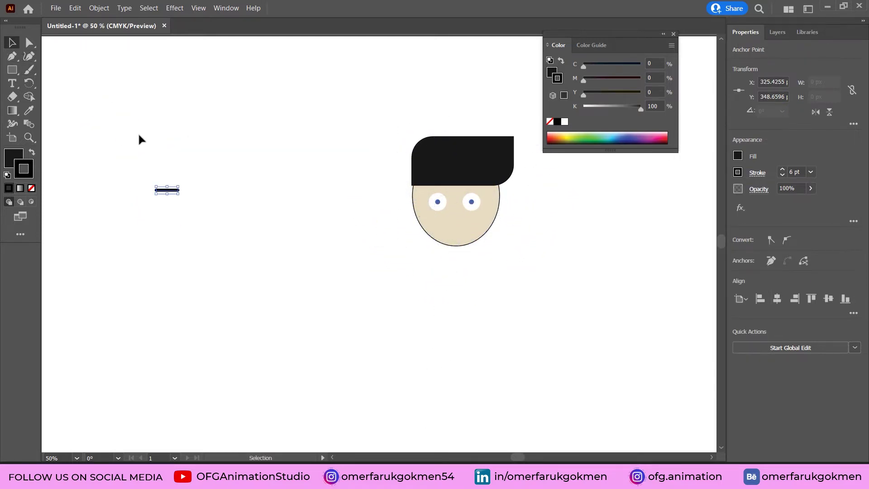
pyautogui.click(159, 200)
# Shorten the black line and place matching eyebrows above both eyes.
pyautogui.scroll(4, 164, 190)
pyautogui.moveTo(140, 189); pyautogui.dragTo(120, 190)
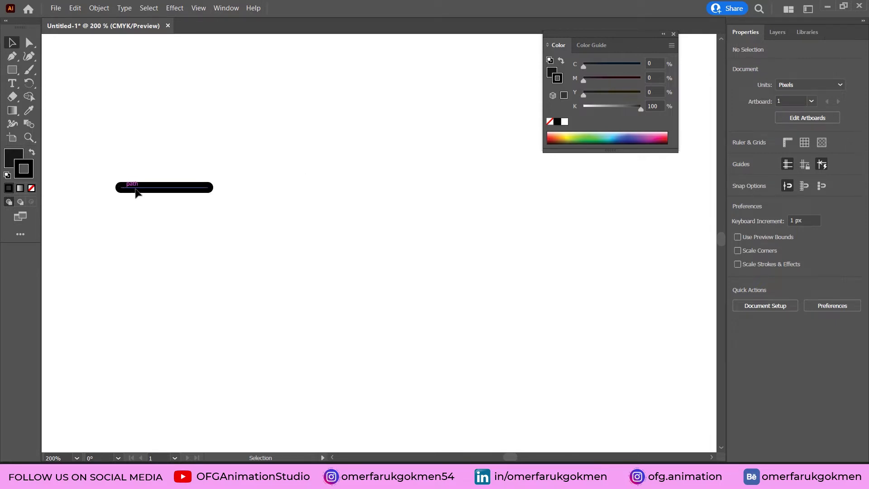
pyautogui.scroll(2, 159, 192)
pyautogui.scroll(-7, 159, 191)
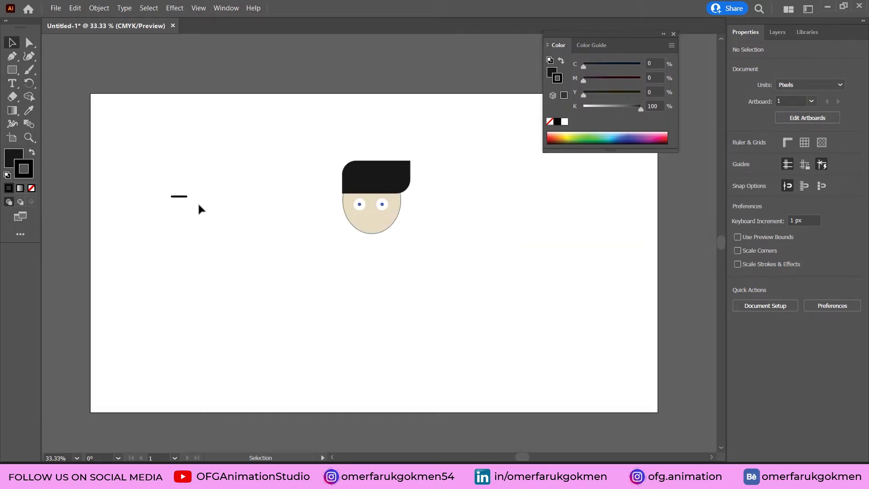
pyautogui.scroll(5, 184, 198)
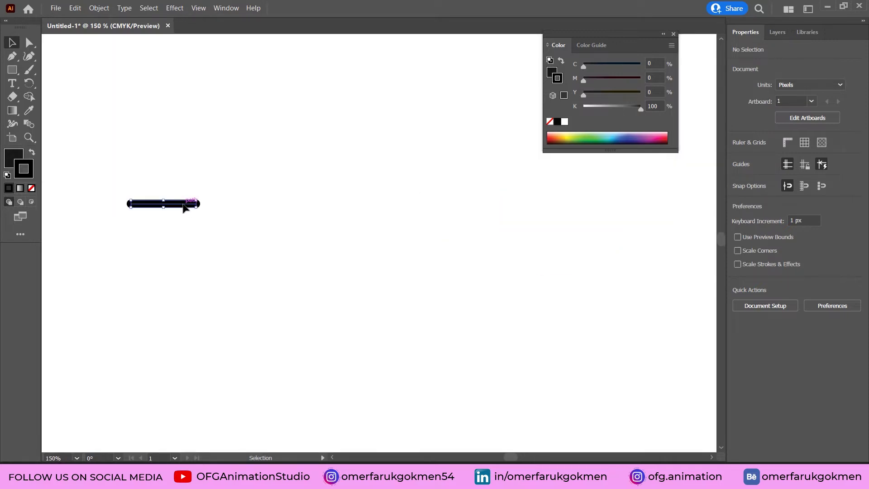
pyautogui.click(195, 202)
pyautogui.moveTo(194, 202); pyautogui.dragTo(642, 209)
pyautogui.scroll(-3, 164, 210)
pyautogui.scroll(2, 532, 206)
pyautogui.scroll(1, 531, 205)
pyautogui.scroll(-1, 546, 209)
pyautogui.scroll(-4, 640, 232)
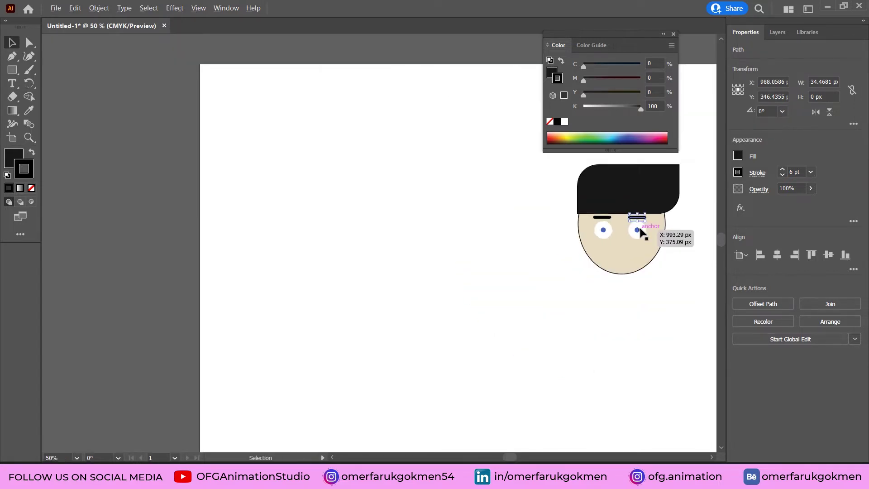
pyautogui.moveTo(667, 250); pyautogui.dragTo(540, 260)
pyautogui.click(541, 259)
pyautogui.scroll(2, 538, 260)
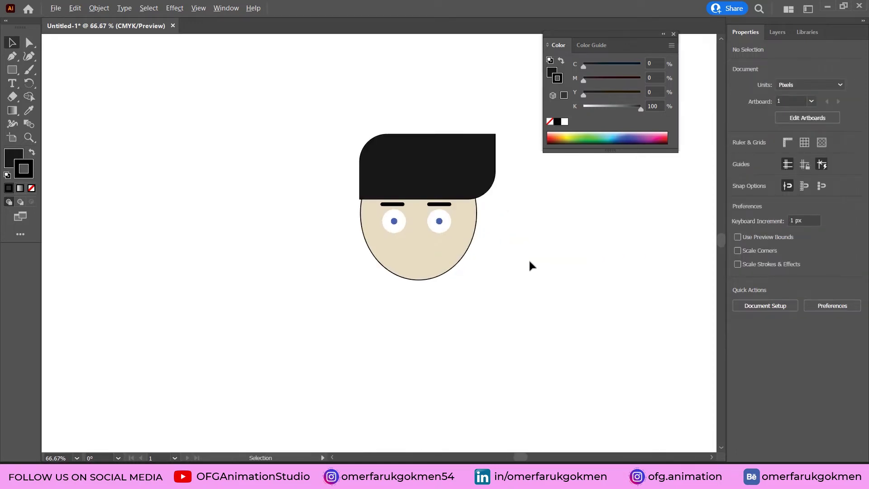
pyautogui.scroll(-1, 521, 257)
# Draw a small 38 px circle left of the head.
pyautogui.click(13, 70)
pyautogui.moveTo(15, 72); pyautogui.dragTo(45, 85)
pyautogui.moveTo(138, 188)
pyautogui.mouseDown()
pyautogui.moveTo(158, 199)
pyautogui.moveTo(147, 196)
pyautogui.mouseUp()
# Give the small circle the face's beige fill and no outline.
pyautogui.press('i')
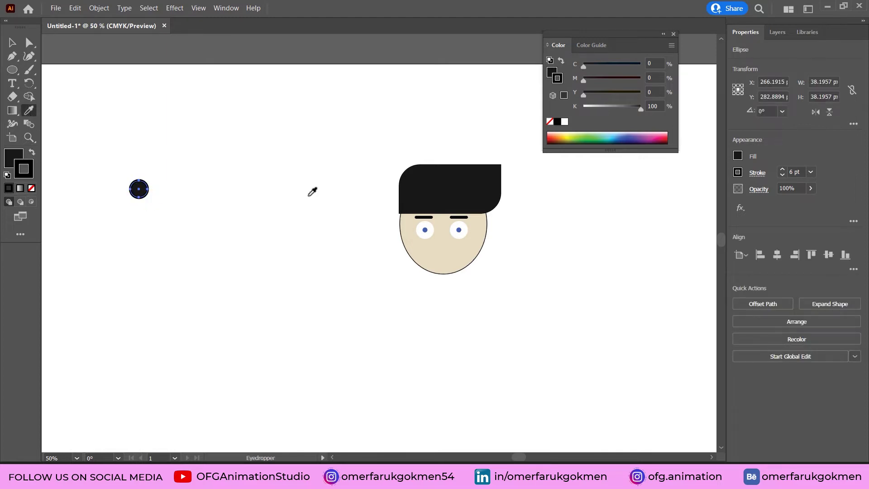
pyautogui.click(457, 247)
pyautogui.click(12, 43)
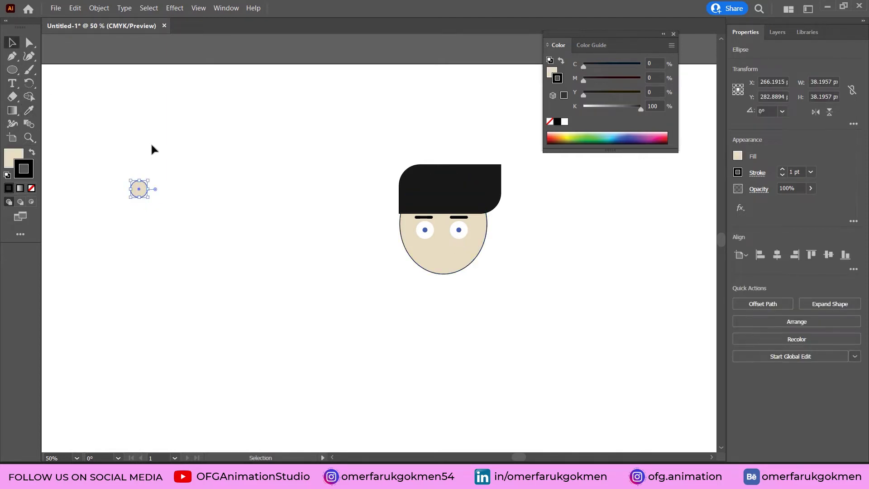
pyautogui.click(190, 209)
pyautogui.scroll(2, 150, 204)
pyautogui.click(145, 204)
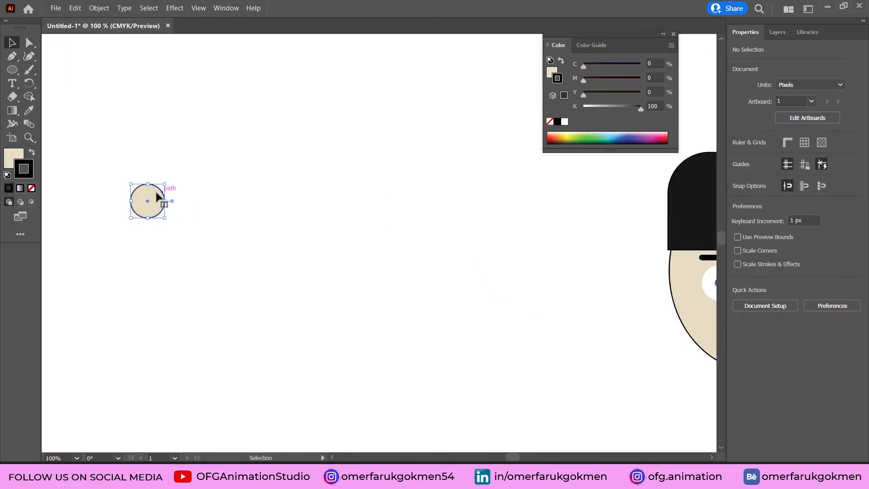
pyautogui.click(31, 188)
pyautogui.click(114, 129)
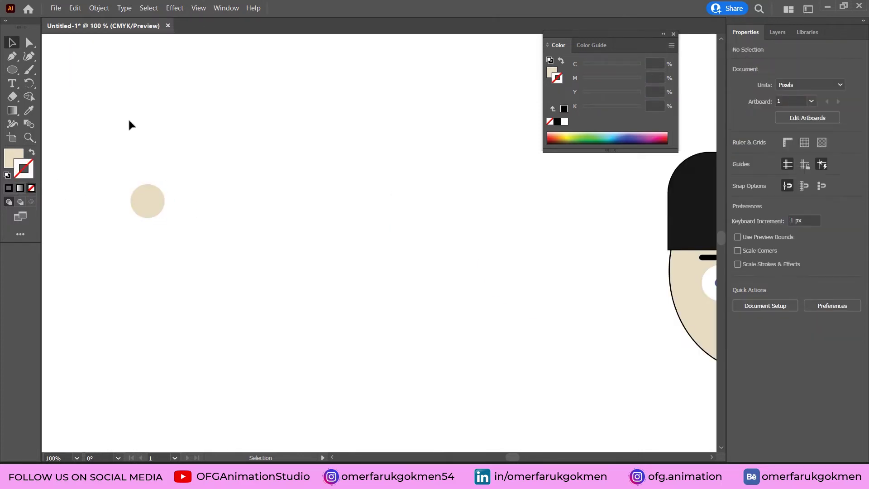
# Duplicate the circle and fill the inner copy a darker beige.
pyautogui.moveTo(146, 202)
pyautogui.mouseDown()
pyautogui.moveTo(192, 276)
pyautogui.moveTo(194, 266)
pyautogui.moveTo(183, 278)
pyautogui.moveTo(148, 203)
pyautogui.mouseUp()
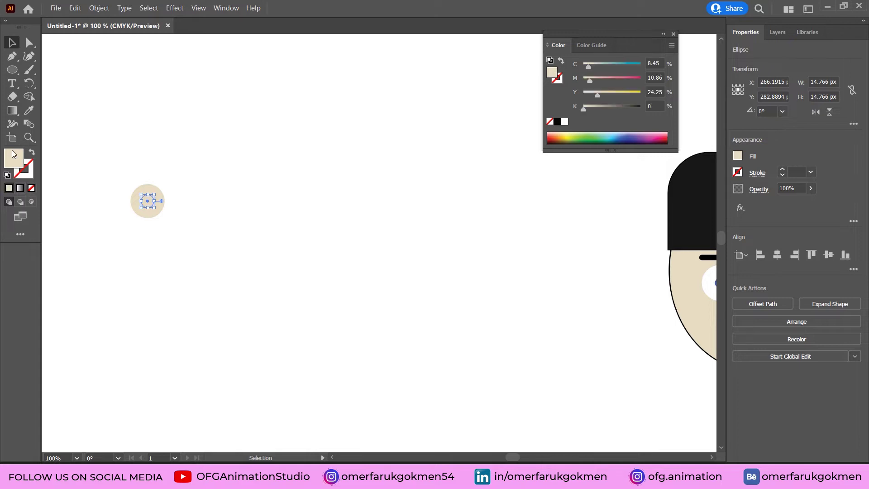
pyautogui.doubleClick(13, 153)
pyautogui.click(151, 248)
pyautogui.click(155, 250)
pyautogui.click(164, 246)
pyautogui.click(376, 220)
pyautogui.click(181, 188)
# Group the two circles into an ear and position ears on both sides of the face.
pyautogui.keyDown('alt'); pyautogui.scroll(-3, 183, 190); pyautogui.keyUp('alt')
pyautogui.moveTo(194, 212); pyautogui.dragTo(138, 175)
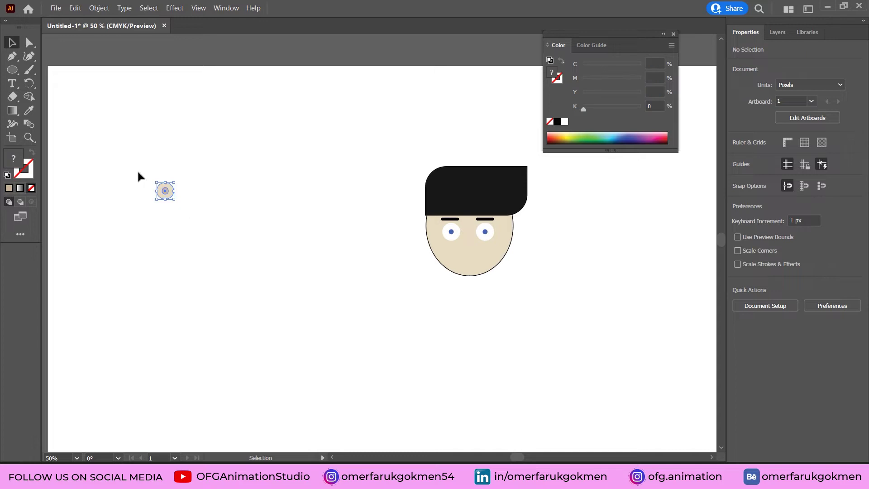
pyautogui.hotkey('ctrl', 'g')
pyautogui.click(194, 210)
pyautogui.click(169, 194)
pyautogui.moveTo(171, 196); pyautogui.dragTo(605, 232)
pyautogui.scroll(2, 429, 237)
pyautogui.scroll(-1, 612, 263)
pyautogui.keyDown('shift'); pyautogui.click(479, 247); pyautogui.keyUp('shift')
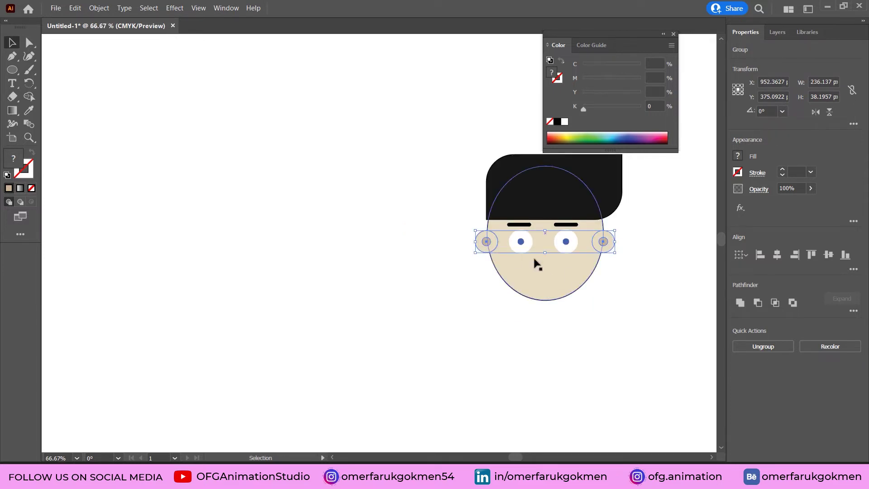
# Use Arrange > Send Backward to put both ears behind the face oval.
pyautogui.rightClick(610, 249)
pyautogui.moveTo(635, 374)
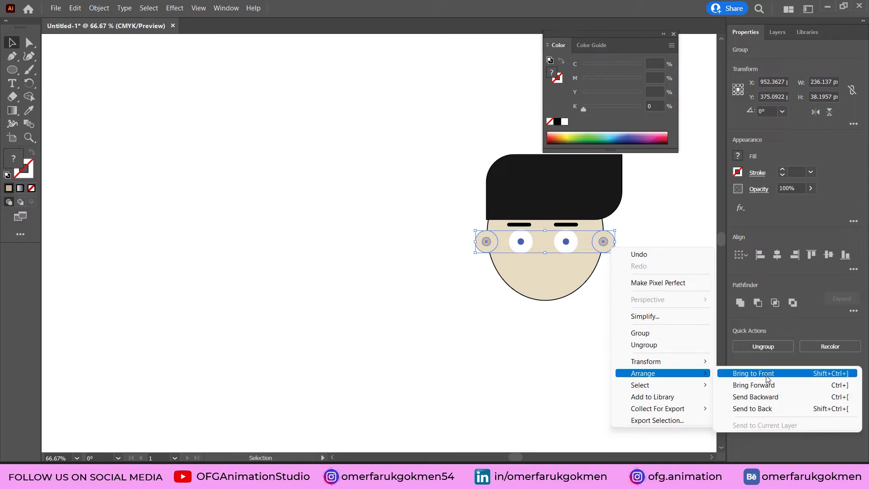
pyautogui.click(767, 401)
pyautogui.click(606, 253)
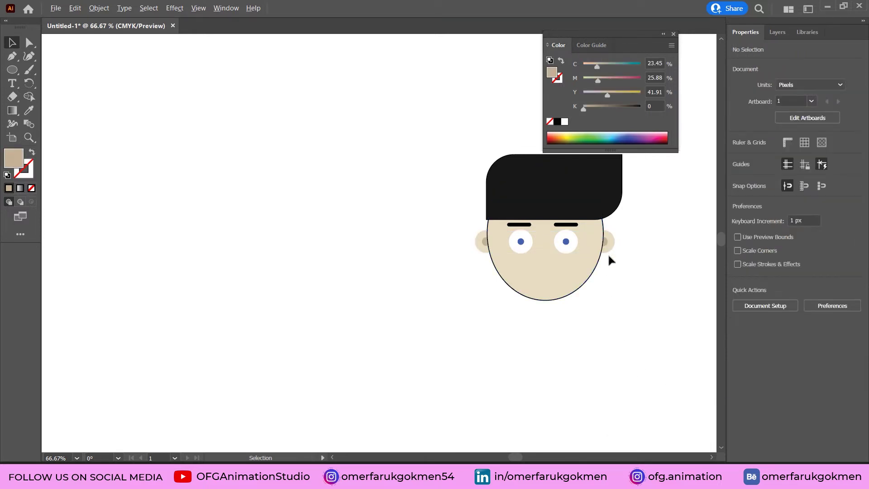
pyautogui.scroll(-1, 608, 253)
pyautogui.scroll(1, 607, 252)
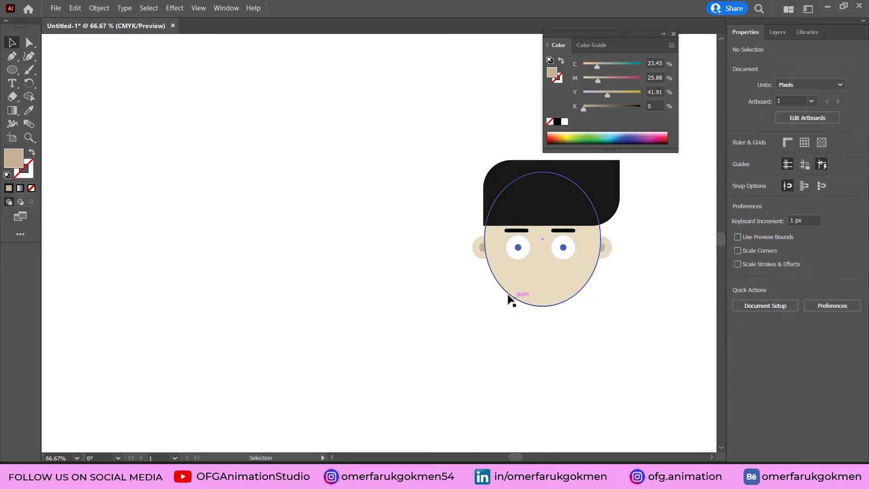
pyautogui.click(539, 292)
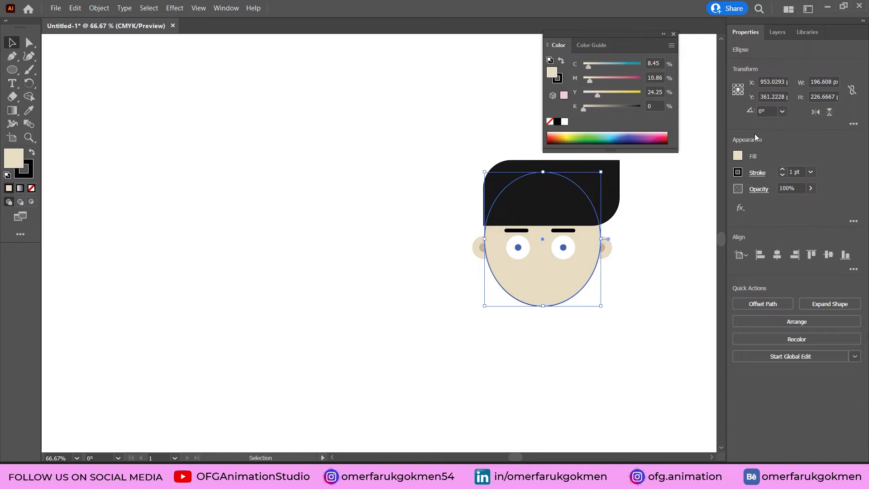
# Set the face oval's stroke to None and zoom out to show the whole head.
pyautogui.click(755, 176)
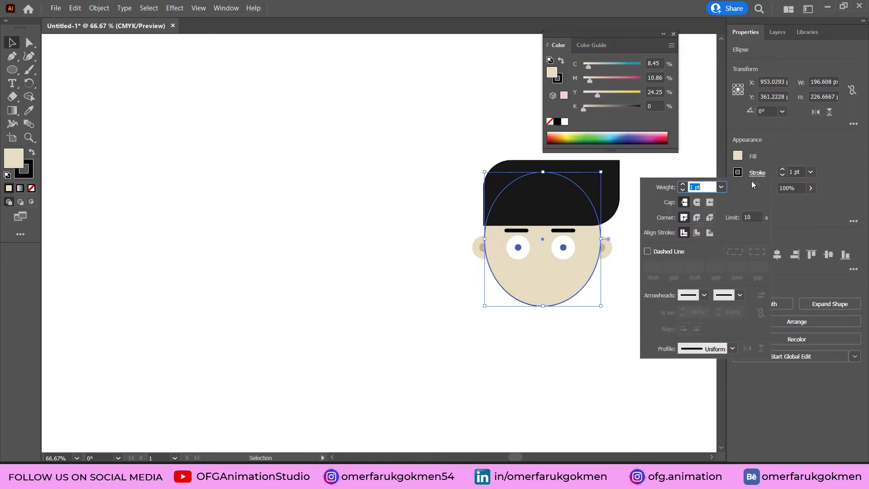
pyautogui.click(810, 206)
pyautogui.click(740, 175)
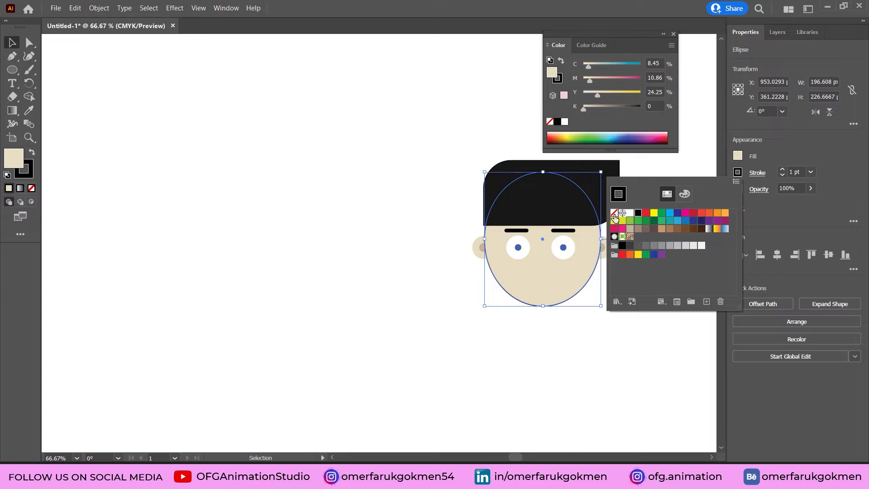
pyautogui.click(613, 213)
pyautogui.click(445, 261)
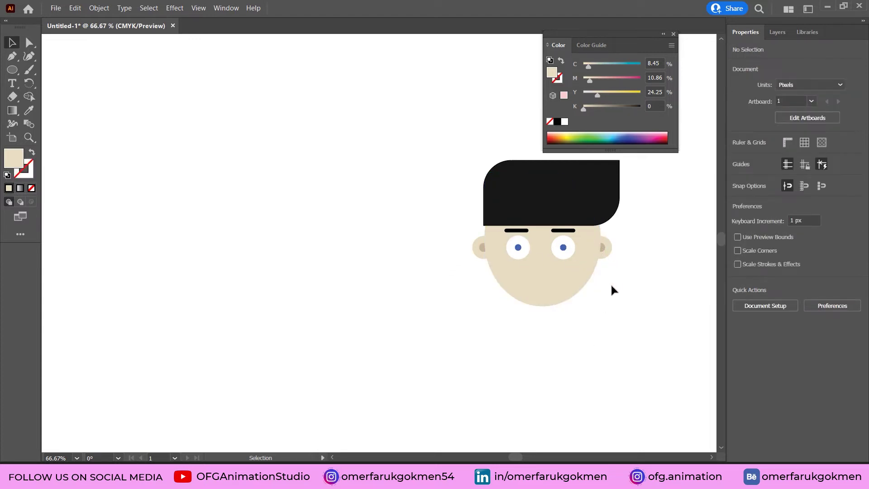
pyautogui.hotkey('ctrl', '-')
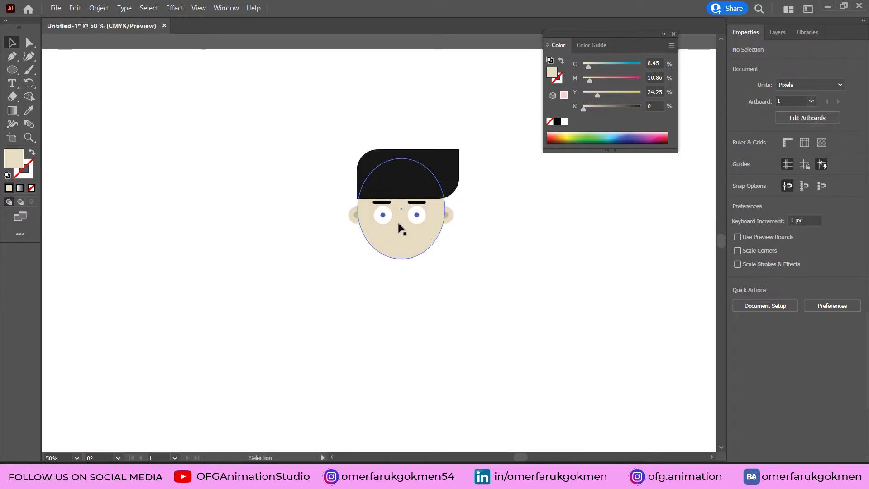
pyautogui.click(13, 57)
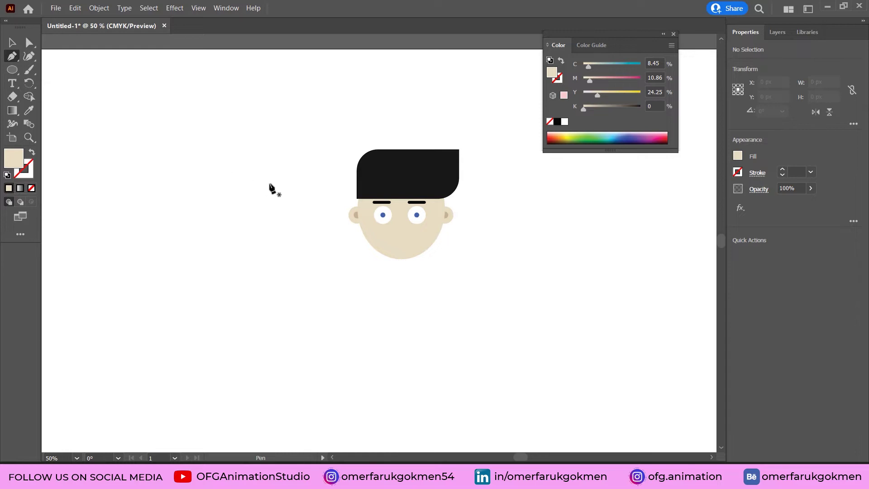
# Draw a small triangular nose path on the face just below the eyes.
pyautogui.hotkey('ctrl', '1')
pyautogui.click(389, 170)
pyautogui.scroll(1, 391, 238)
pyautogui.click(413, 203)
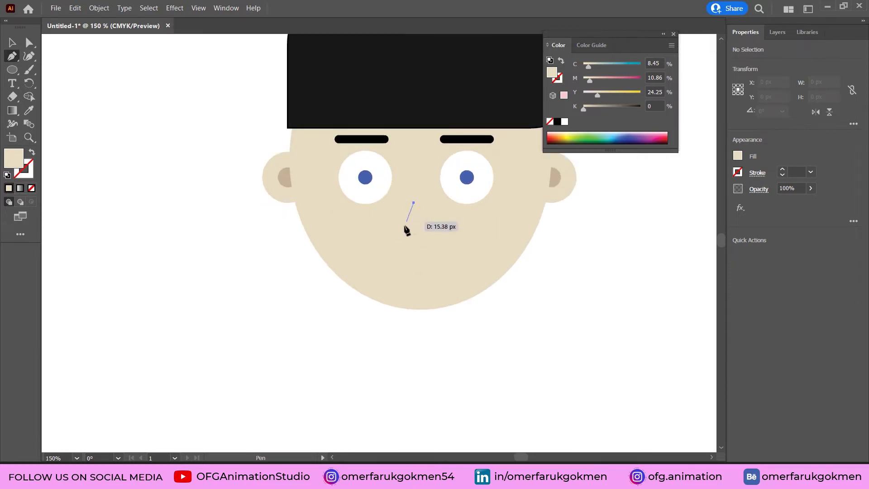
pyautogui.click(399, 232)
pyautogui.click(434, 232)
pyautogui.click(425, 203)
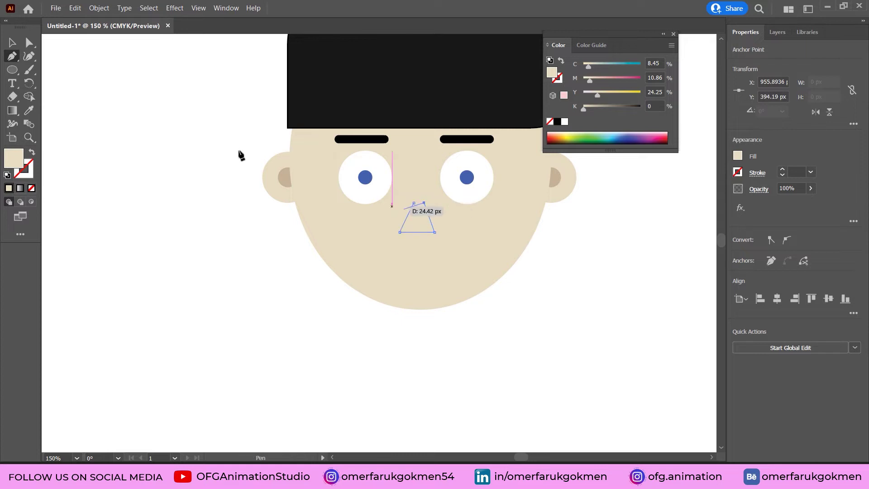
pyautogui.click(13, 43)
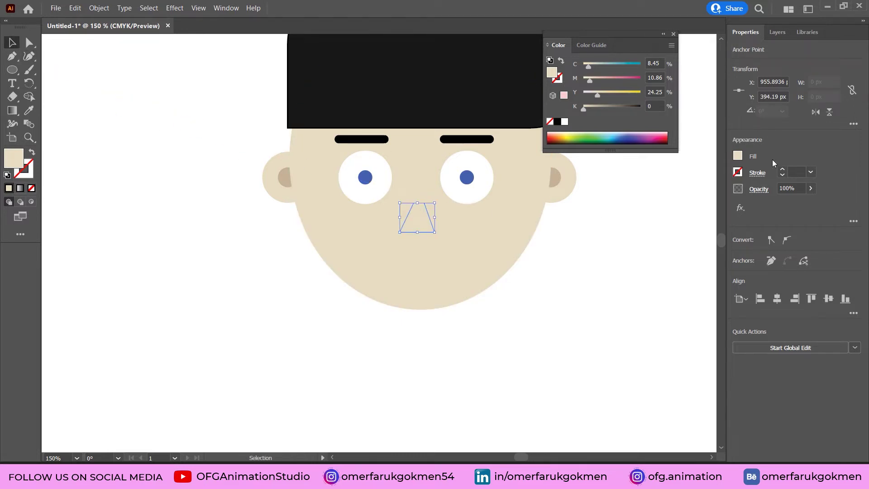
# Swap the nose's fill and stroke, then set its outline to a darker beige.
pyautogui.click(31, 153)
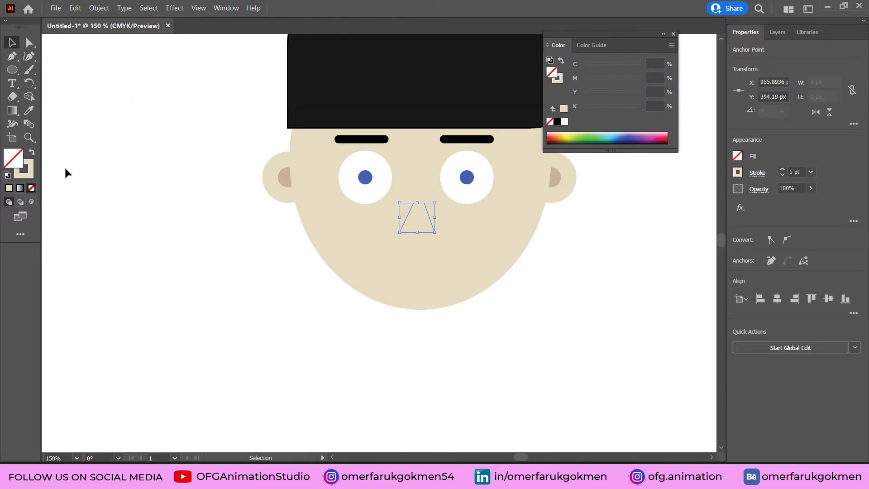
pyautogui.doubleClick(27, 170)
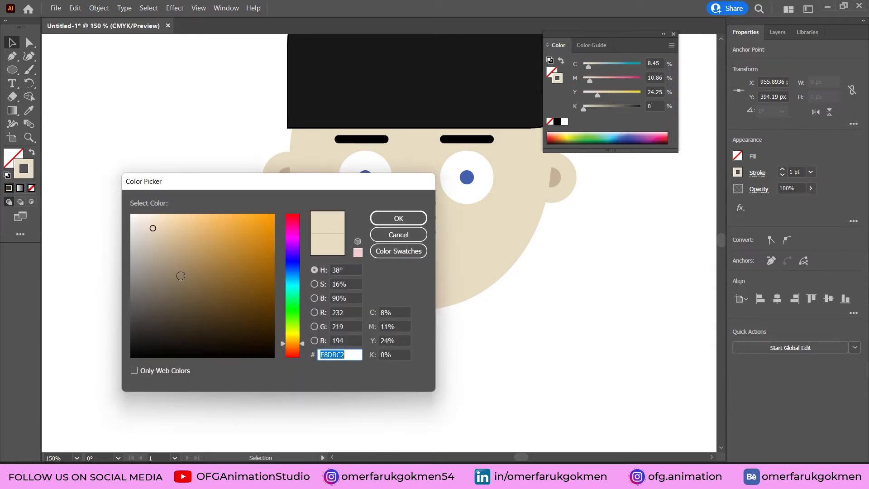
pyautogui.click(160, 243)
pyautogui.click(398, 218)
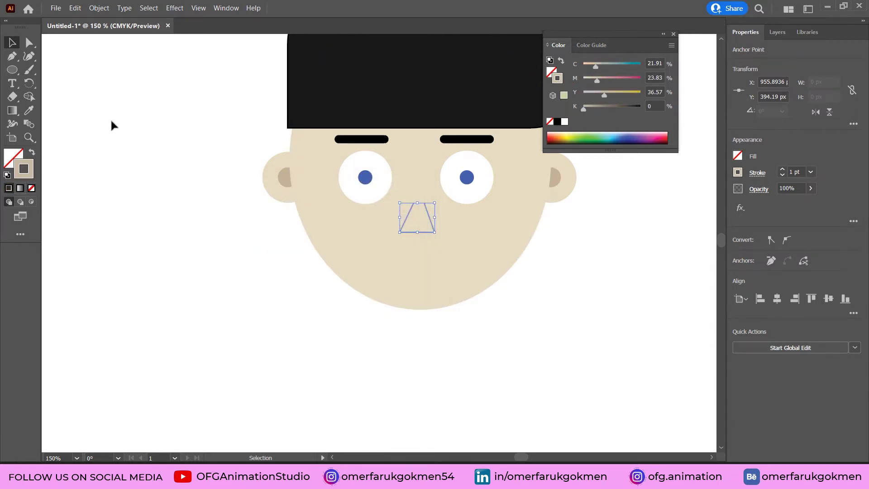
pyautogui.click(110, 118)
# Convert the nose triangle's two bottom corners into smooth curves.
pyautogui.click(424, 234)
pyautogui.click(29, 56)
pyautogui.hotkey('ctrl', '+')
pyautogui.hotkey('ctrl', '+')
pyautogui.hotkey('ctrl', '+')
pyautogui.click(11, 56)
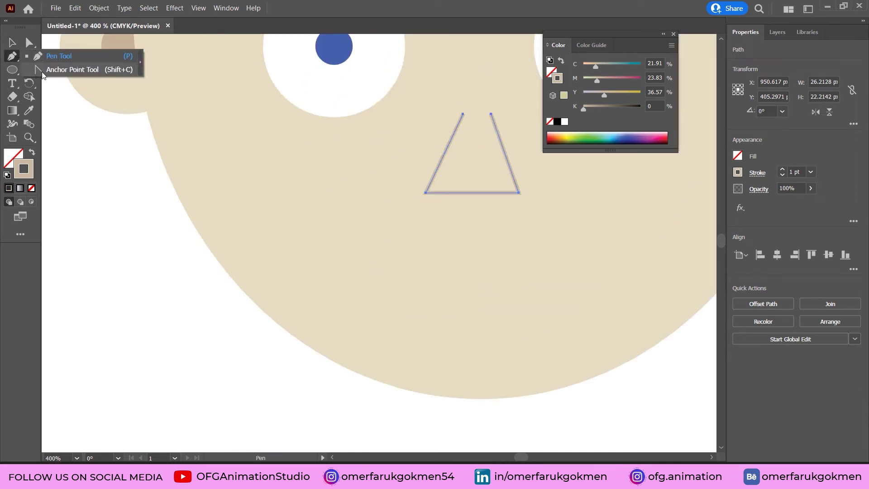
pyautogui.click(47, 70)
pyautogui.moveTo(426, 193); pyautogui.dragTo(431, 208)
pyautogui.moveTo(519, 193)
pyautogui.mouseDown()
pyautogui.moveTo(513, 199)
pyautogui.moveTo(521, 180)
pyautogui.mouseUp()
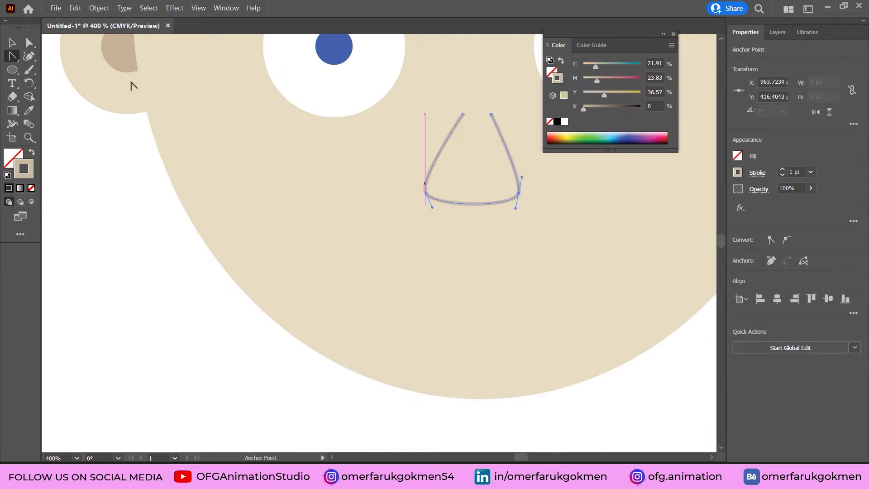
pyautogui.click(14, 44)
pyautogui.click(93, 262)
pyautogui.scroll(-5, 477, 244)
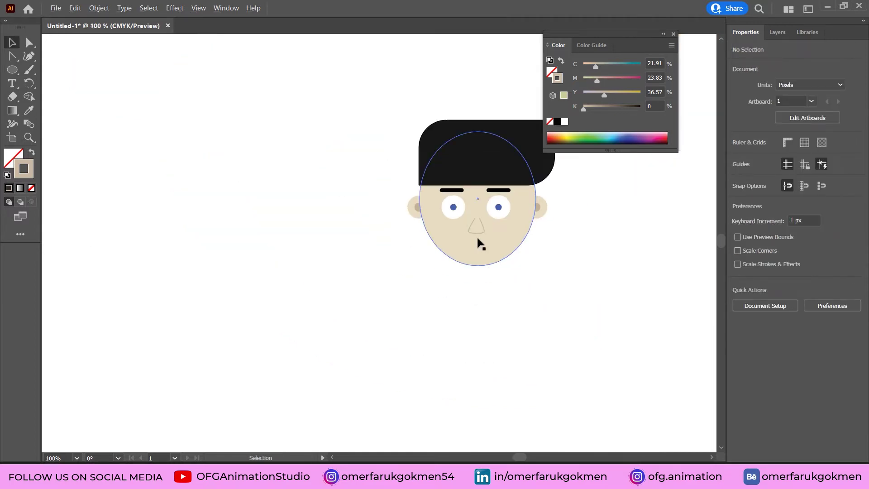
pyautogui.scroll(1, 484, 244)
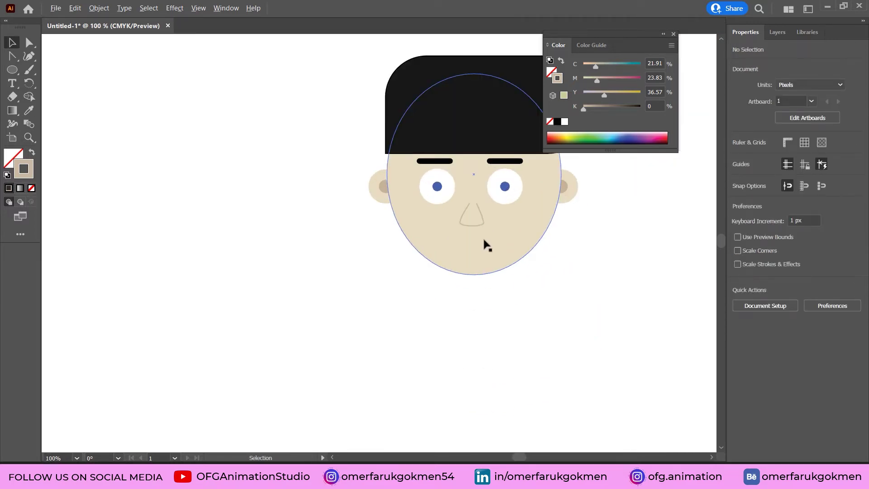
pyautogui.scroll(-1, 446, 246)
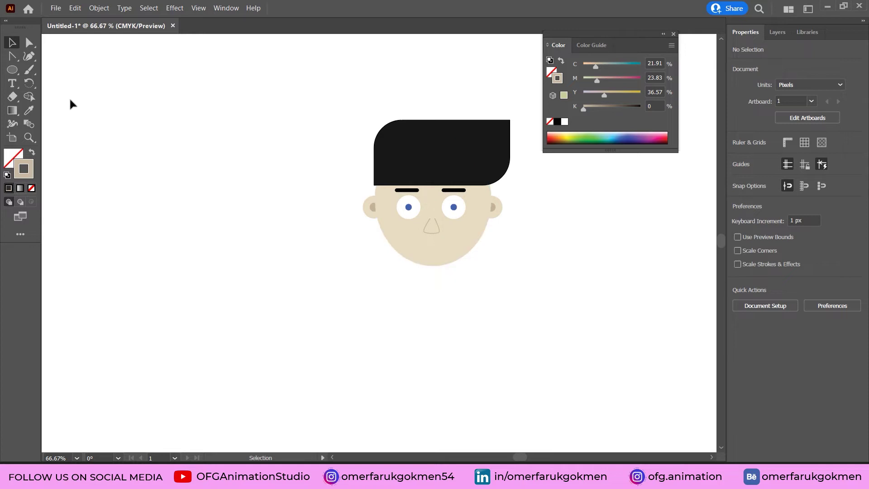
pyautogui.click(11, 57)
# Draw a straight mouth line below the nose with stroke colour E84279.
pyautogui.scroll(1, 477, 243)
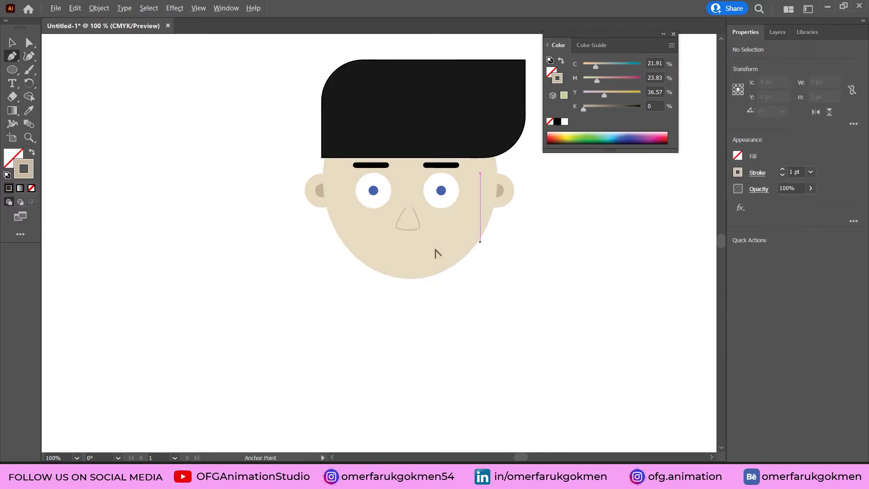
pyautogui.click(383, 248)
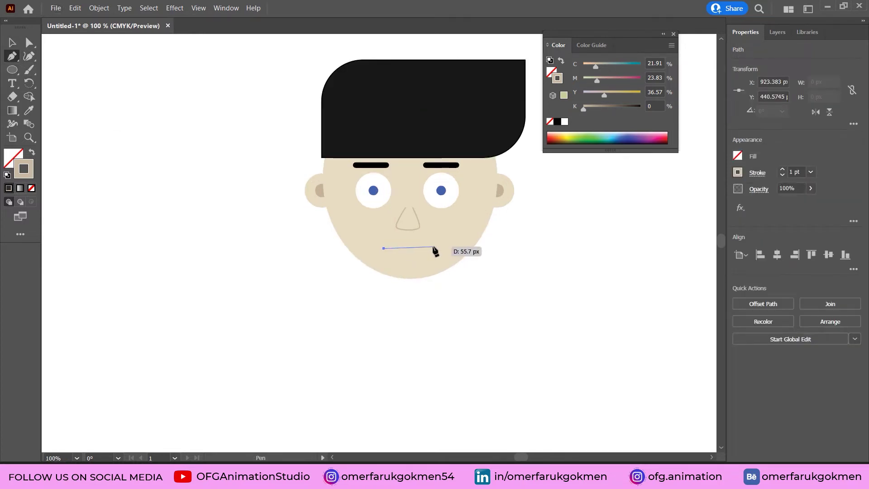
pyautogui.click(436, 249)
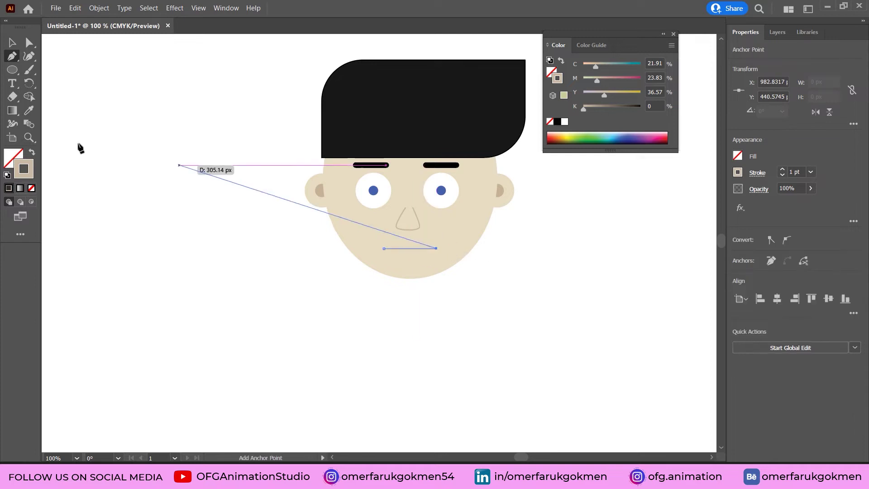
pyautogui.doubleClick(31, 175)
pyautogui.write('E84279')
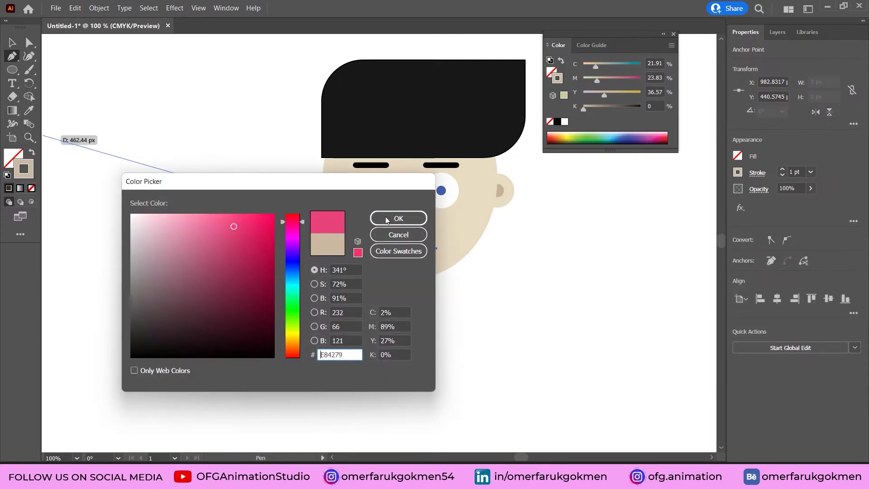
pyautogui.click(399, 218)
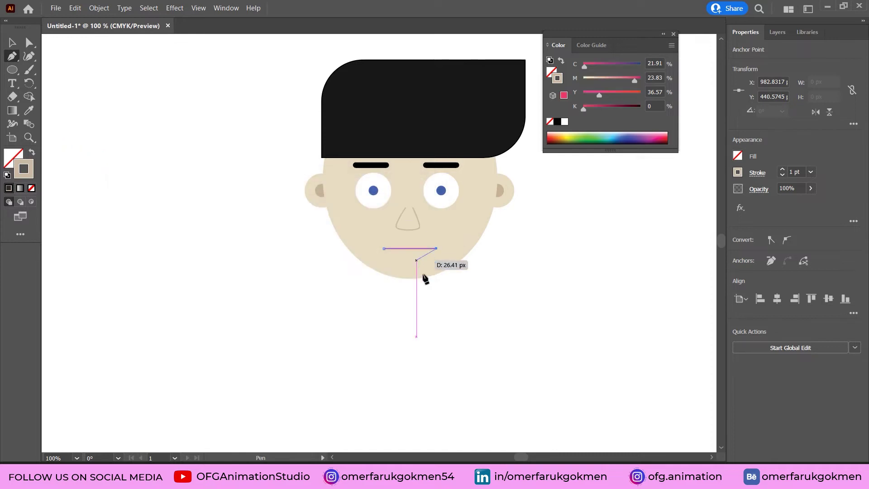
pyautogui.click(12, 43)
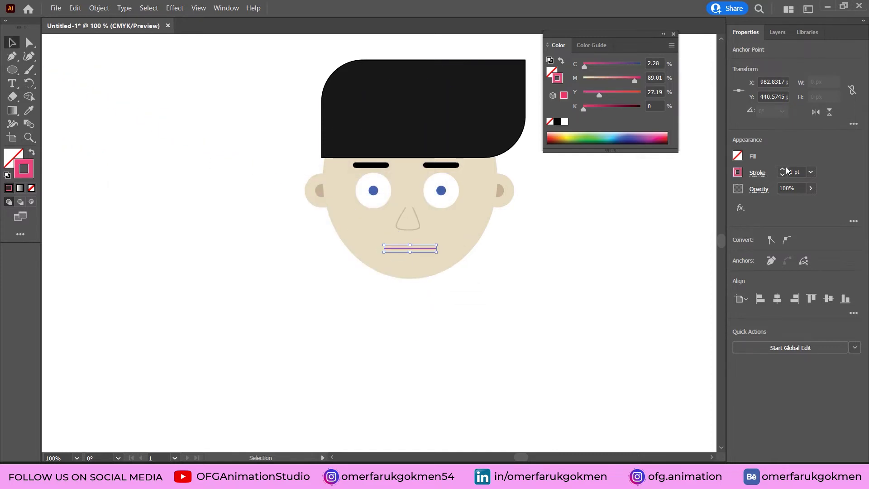
# Give the pink mouth line a Round Cap stroke.
pyautogui.click(737, 172)
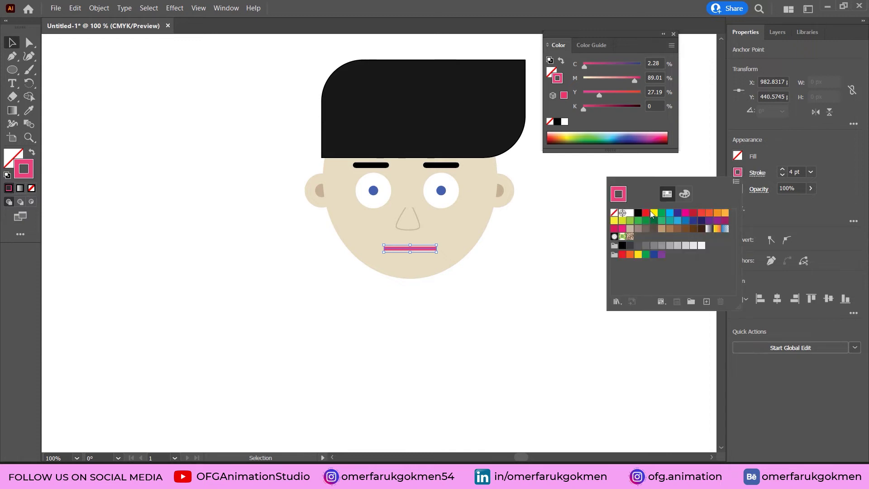
pyautogui.click(778, 214)
pyautogui.click(757, 173)
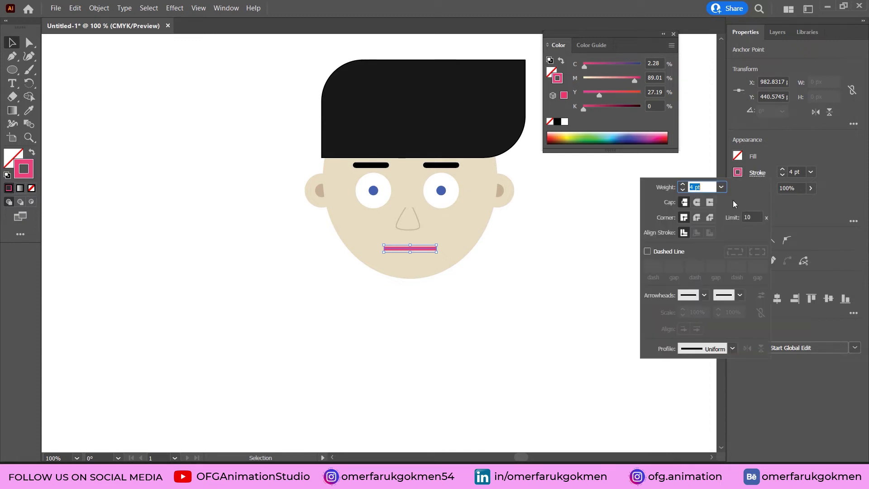
pyautogui.click(696, 202)
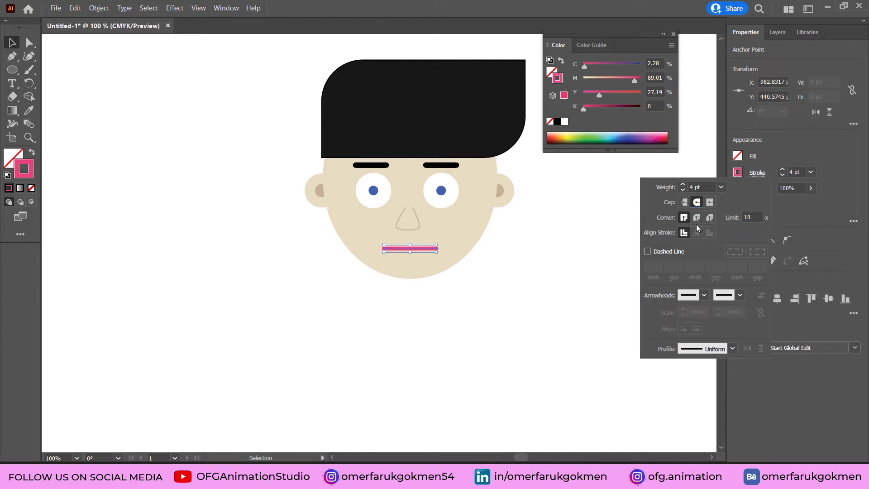
pyautogui.moveTo(12, 56); pyautogui.dragTo(50, 56)
# Add a middle anchor to the mouth, pull it down, and smooth it into a curve.
pyautogui.scroll(2, 427, 210)
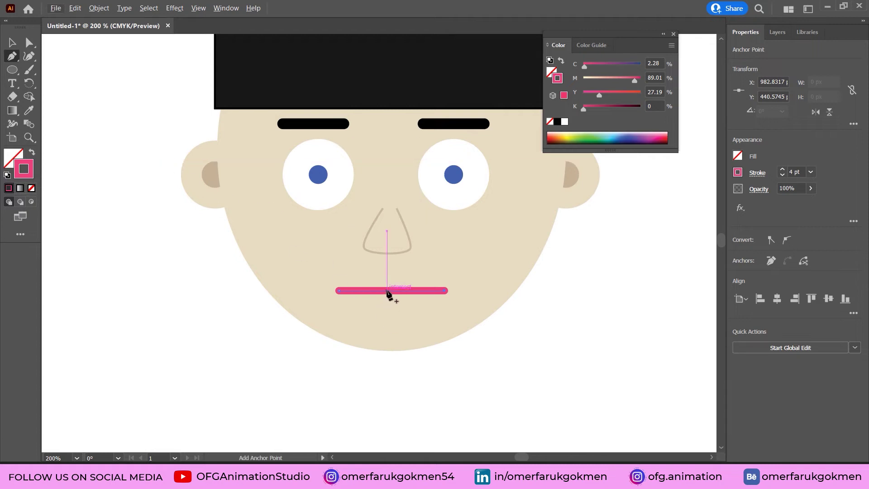
pyautogui.click(388, 291)
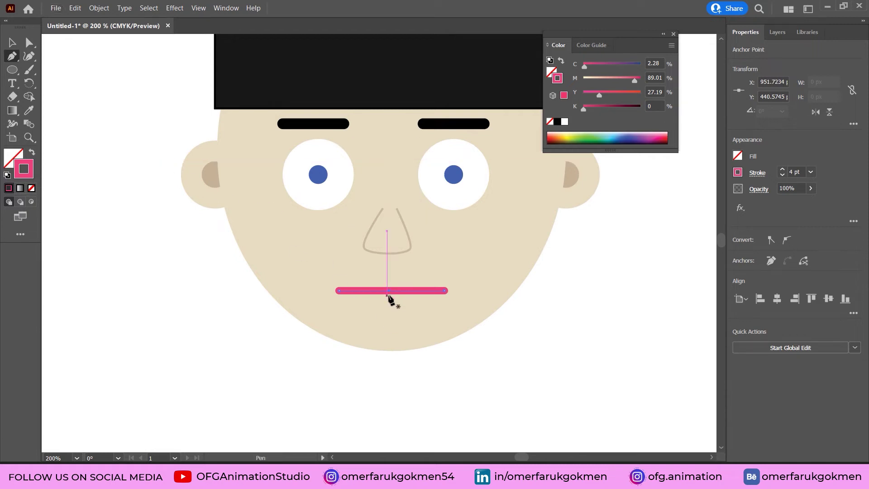
pyautogui.click(29, 57)
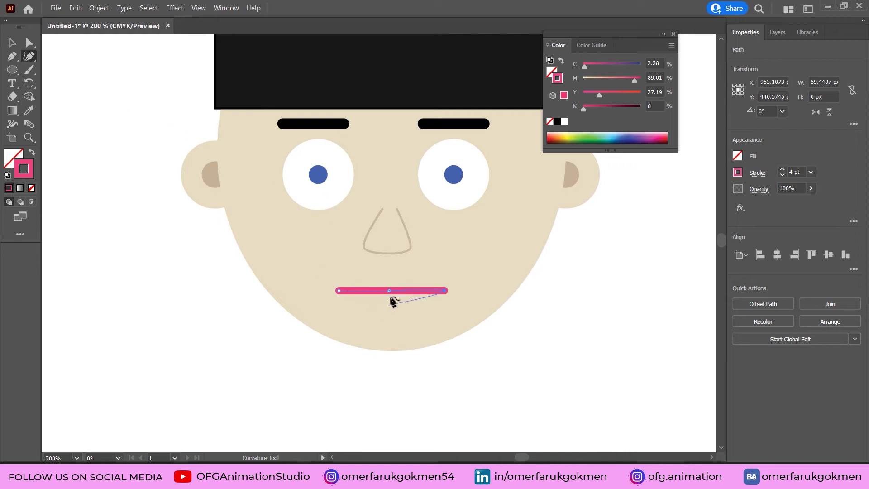
pyautogui.moveTo(389, 291); pyautogui.dragTo(389, 306)
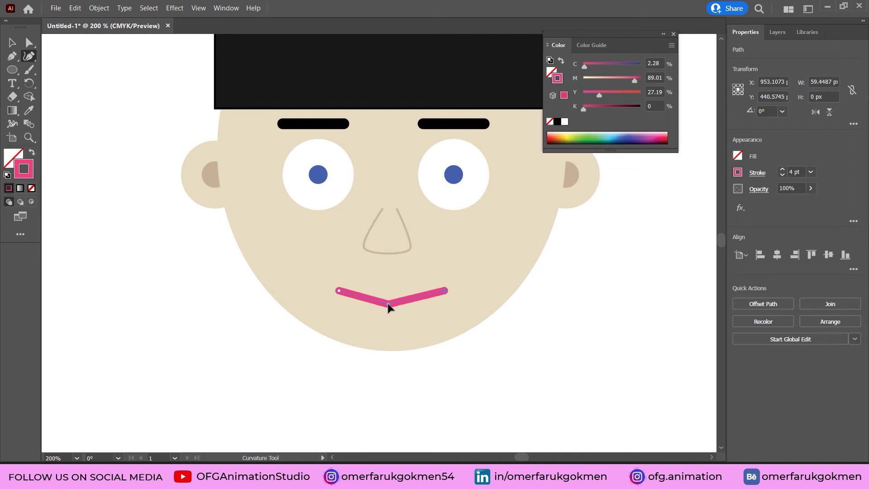
pyautogui.moveTo(12, 56); pyautogui.dragTo(55, 68)
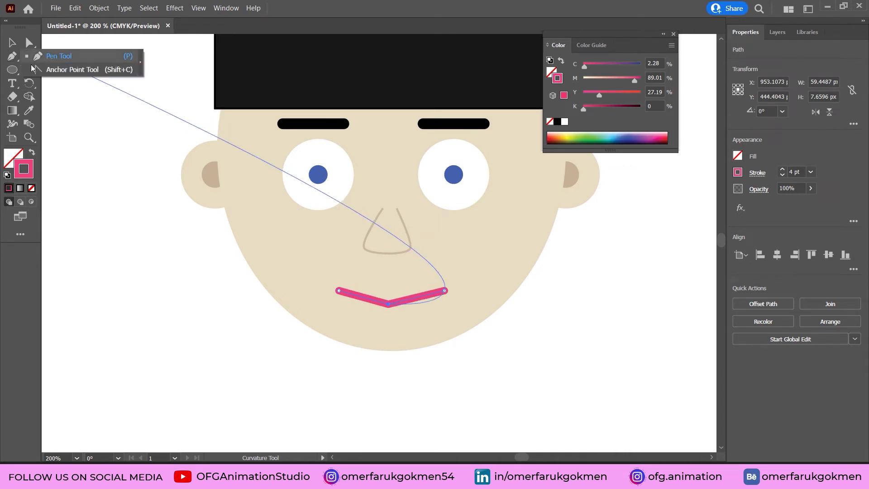
pyautogui.moveTo(390, 304); pyautogui.dragTo(425, 304)
# Adjust the left side of the smile's curve and recentre the head in view.
pyautogui.scroll(2, 425, 303)
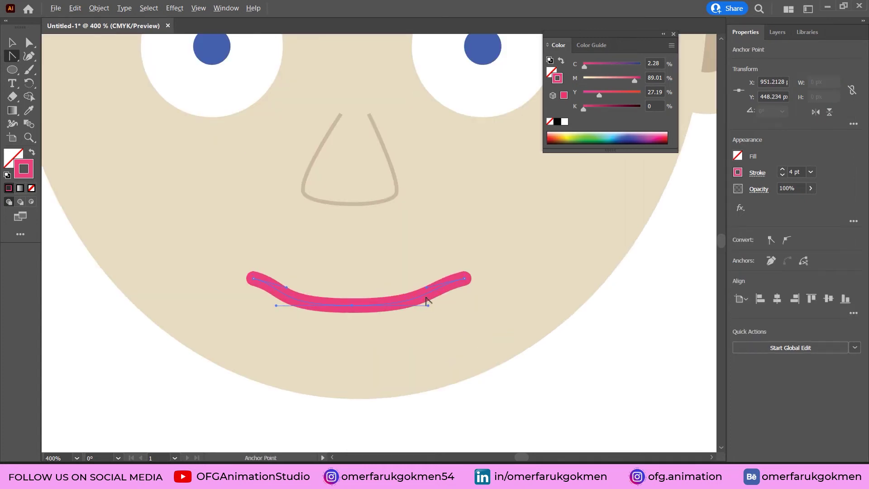
pyautogui.click(267, 291)
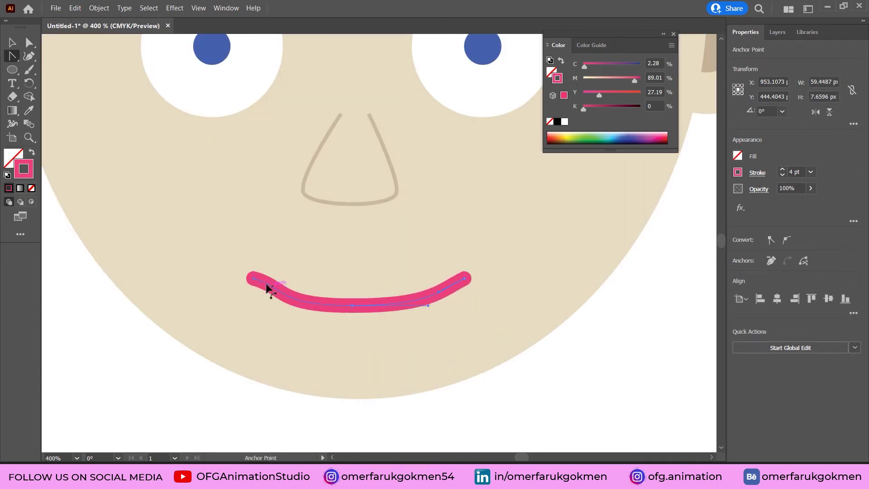
pyautogui.moveTo(276, 306); pyautogui.dragTo(273, 307)
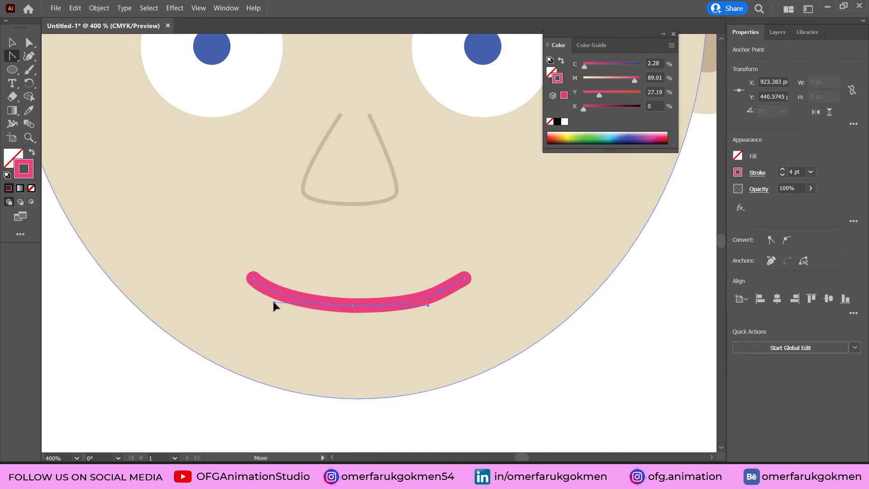
pyautogui.click(359, 308)
pyautogui.scroll(-3, 362, 311)
pyautogui.scroll(2, 378, 310)
pyautogui.scroll(1, 411, 304)
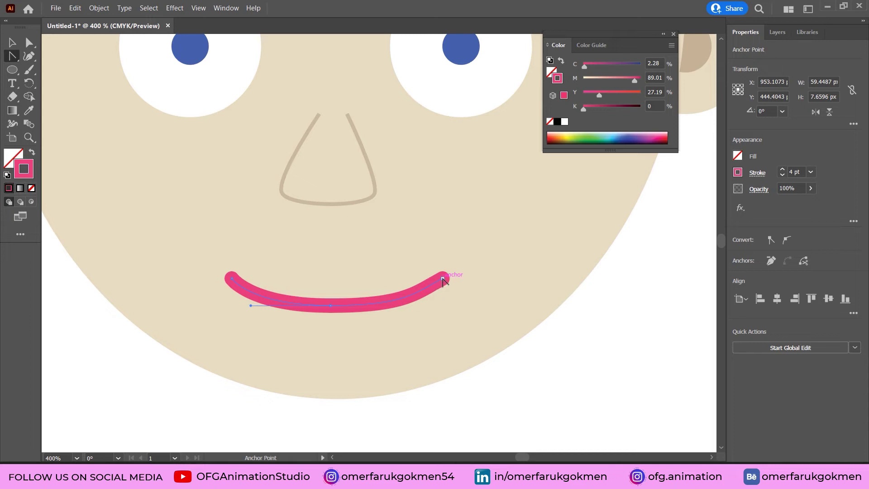
pyautogui.click(443, 278)
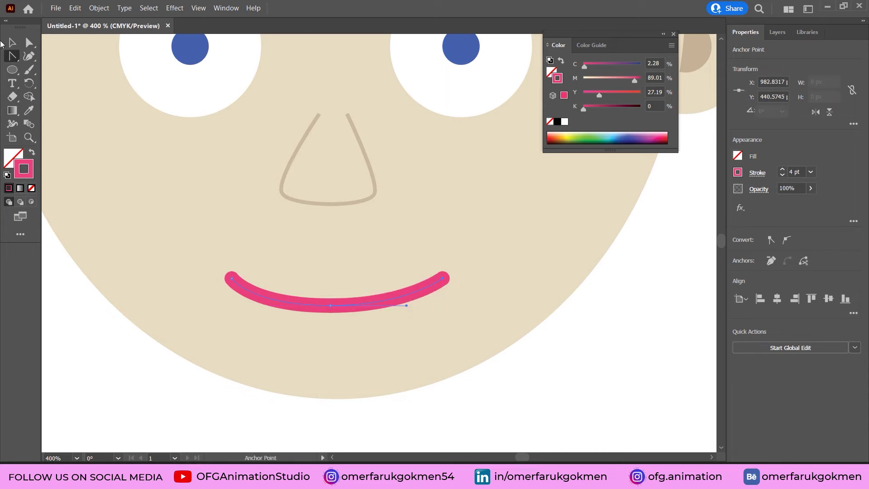
pyautogui.click(13, 42)
pyautogui.scroll(-8, 490, 277)
pyautogui.click(540, 315)
pyautogui.moveTo(539, 314); pyautogui.dragTo(402, 274)
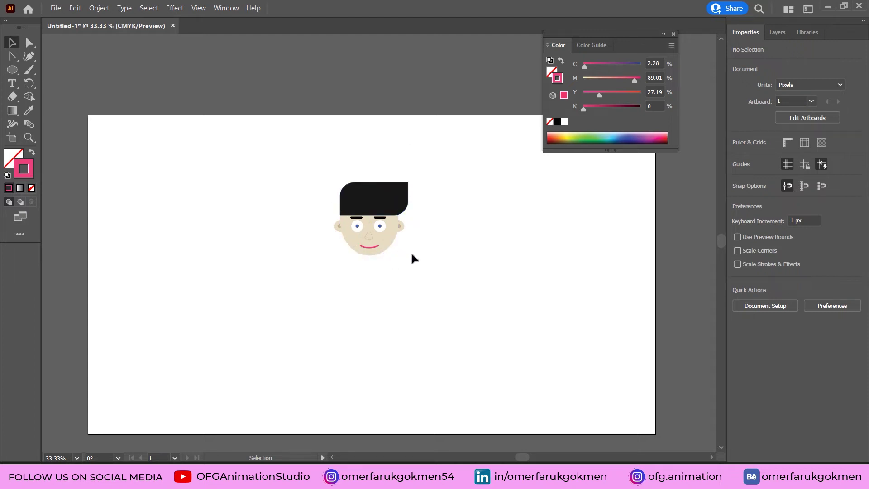
# Save the drawing as characterdesign.ai, accepting the Illustrator options.
pyautogui.hotkey('ctrl', 's')
pyautogui.write('characterdesign')
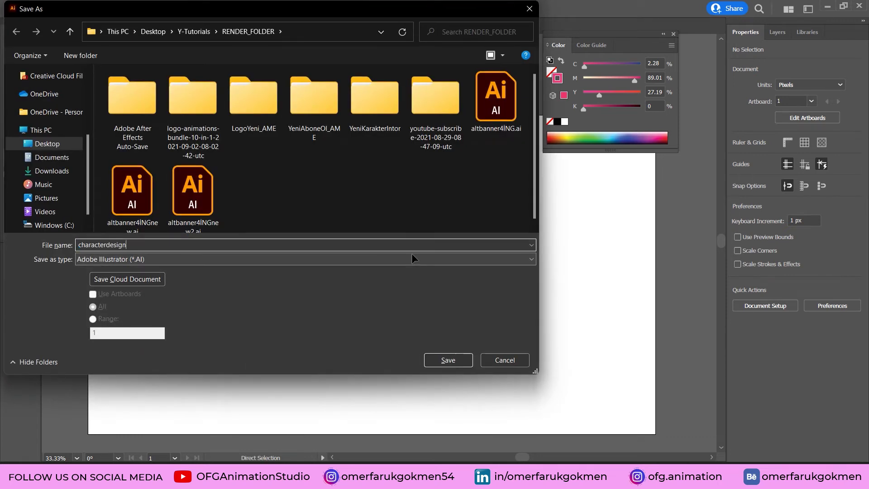
pyautogui.click(441, 360)
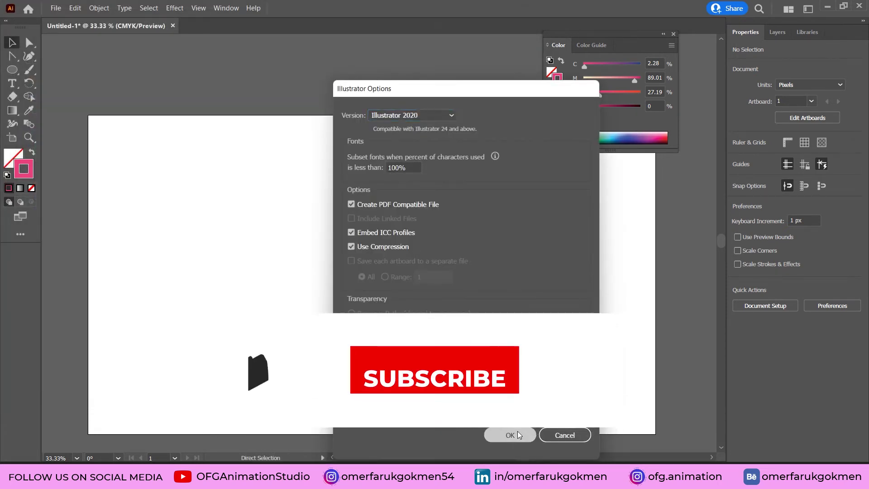
pyautogui.click(515, 432)
# Select every part of the head and move it higher on the artboard.
pyautogui.moveTo(425, 260); pyautogui.dragTo(326, 163)
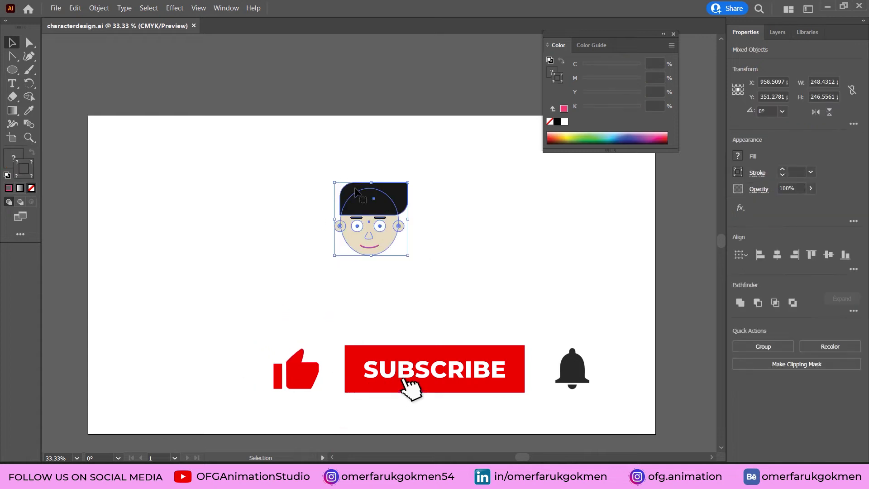
pyautogui.moveTo(384, 201); pyautogui.dragTo(385, 148)
pyautogui.click(272, 159)
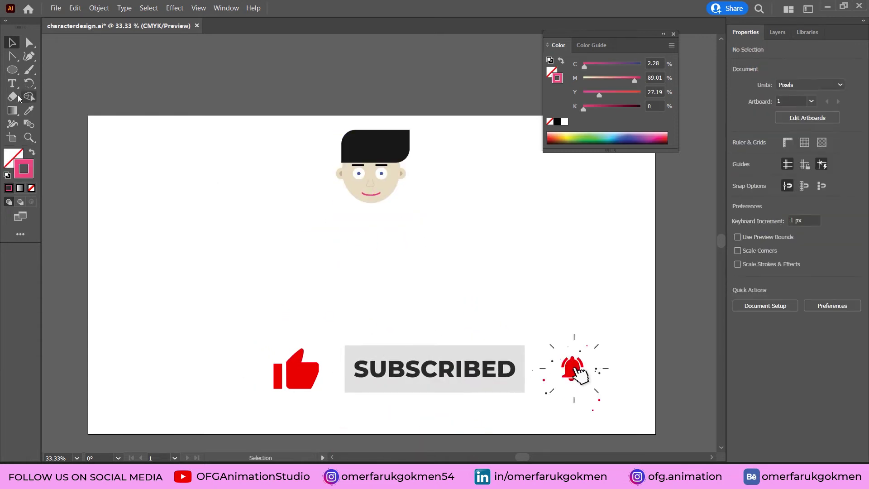
pyautogui.moveTo(16, 76); pyautogui.dragTo(45, 72)
# Draw a small rectangle and give it the face's skin colour with the Eyedropper.
pyautogui.moveTo(308, 253); pyautogui.dragTo(323, 277)
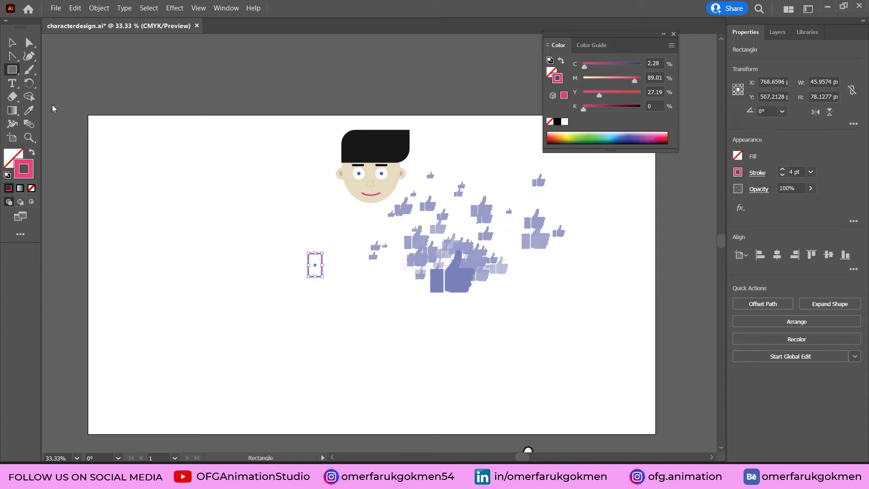
pyautogui.scroll(1, 341, 227)
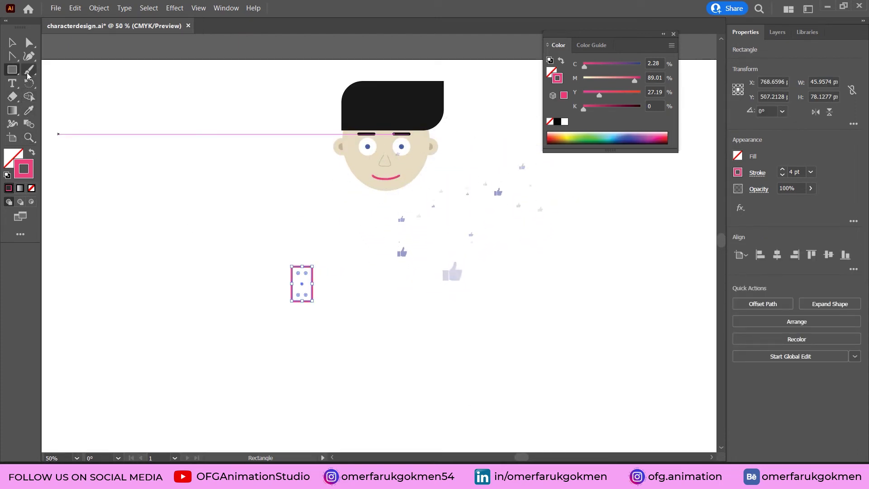
pyautogui.click(27, 110)
pyautogui.click(409, 162)
# Move the beige rectangle under the chin as a neck and send it to back.
pyautogui.press('v')
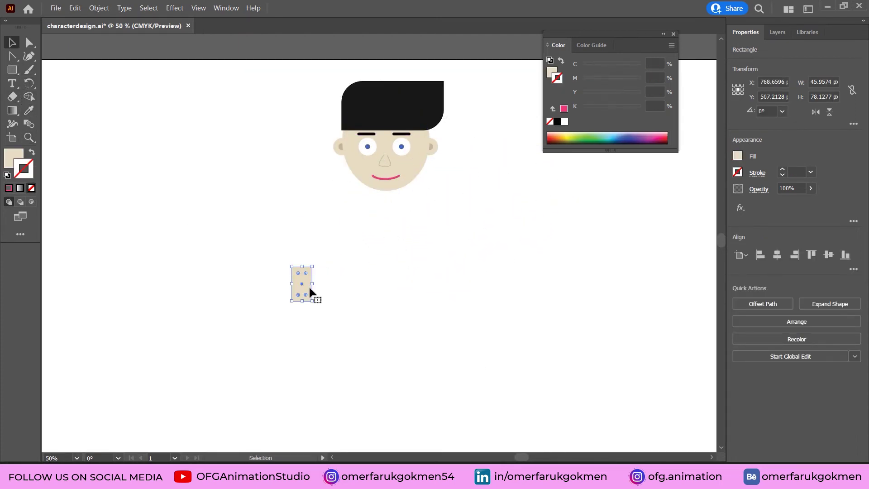
pyautogui.moveTo(306, 294); pyautogui.dragTo(387, 206)
pyautogui.click(412, 220)
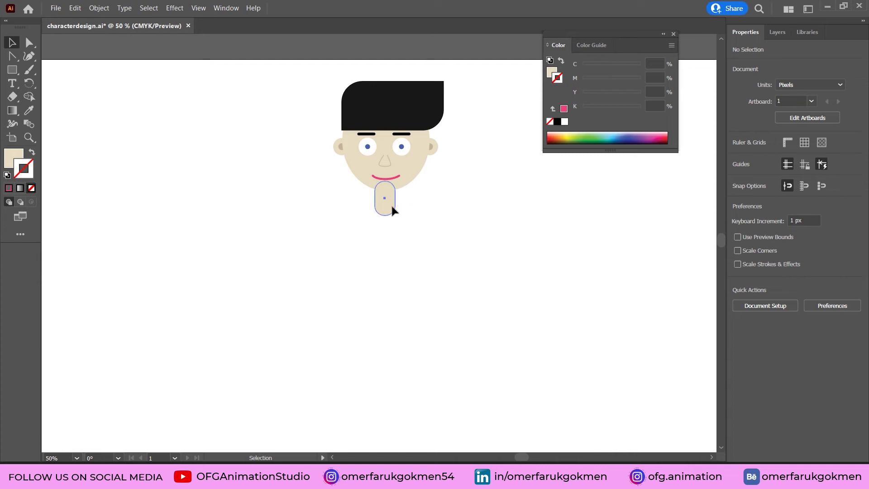
pyautogui.rightClick(392, 207)
pyautogui.moveTo(452, 407)
pyautogui.click(536, 442)
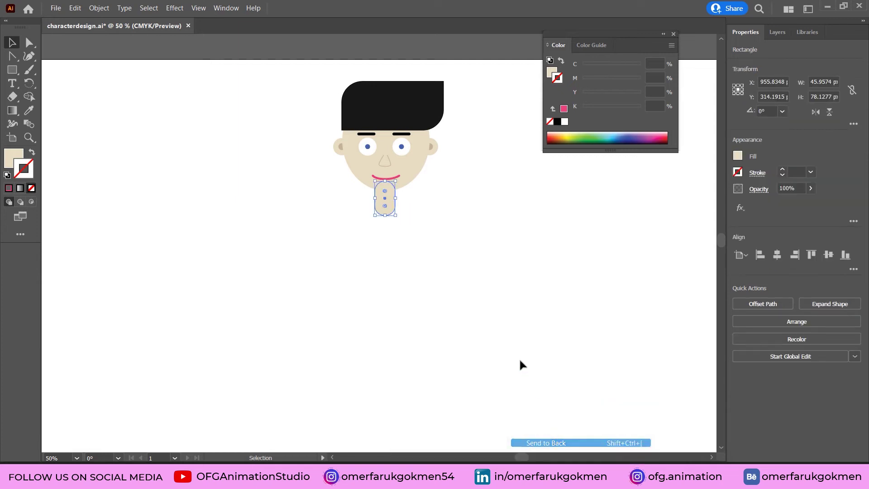
pyautogui.click(415, 230)
pyautogui.scroll(2, 416, 230)
pyautogui.moveTo(382, 195); pyautogui.dragTo(384, 183)
pyautogui.scroll(-2, 425, 218)
pyautogui.click(424, 218)
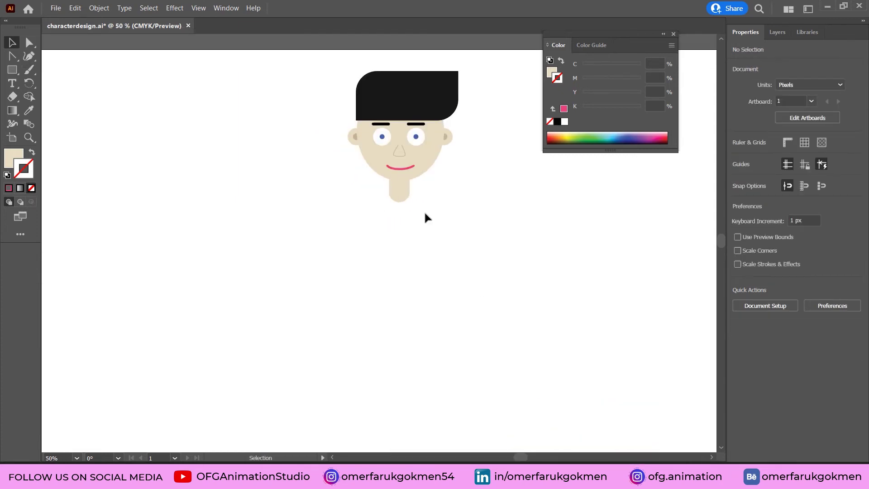
pyautogui.click(13, 70)
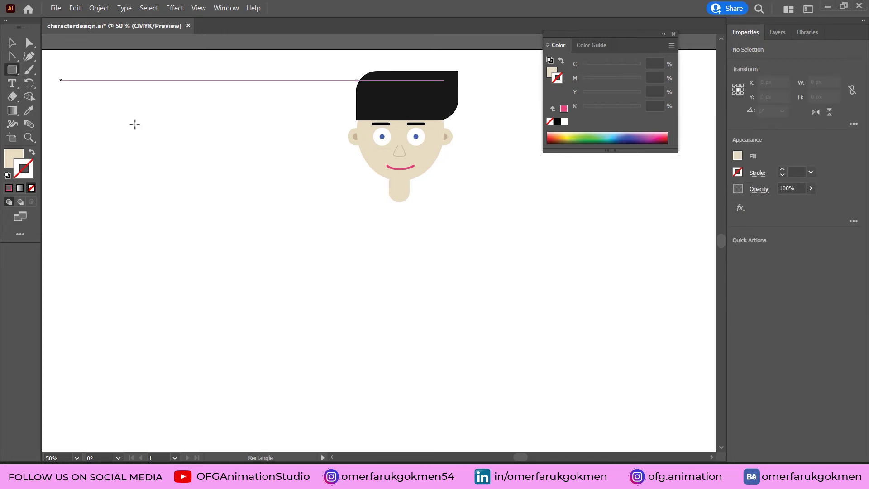
# Draw a large torso rectangle below the neck and pull its bottom corners inward.
pyautogui.moveTo(347, 193); pyautogui.dragTo(446, 315)
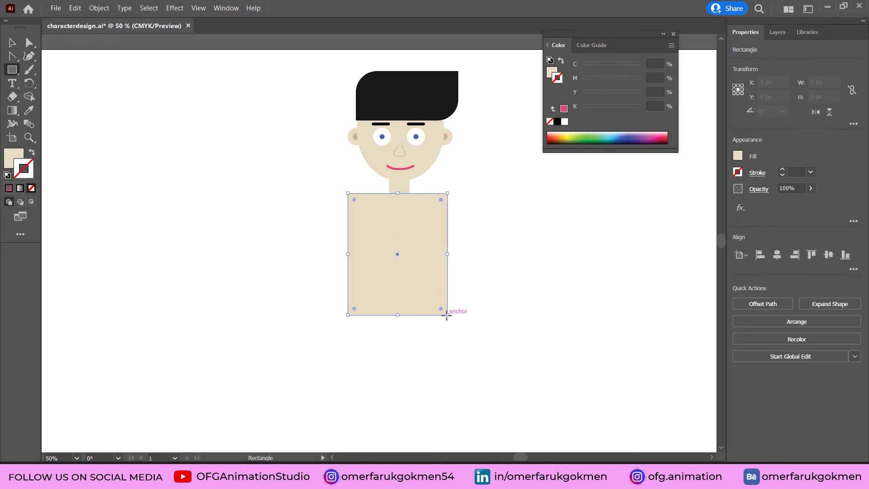
pyautogui.click(29, 43)
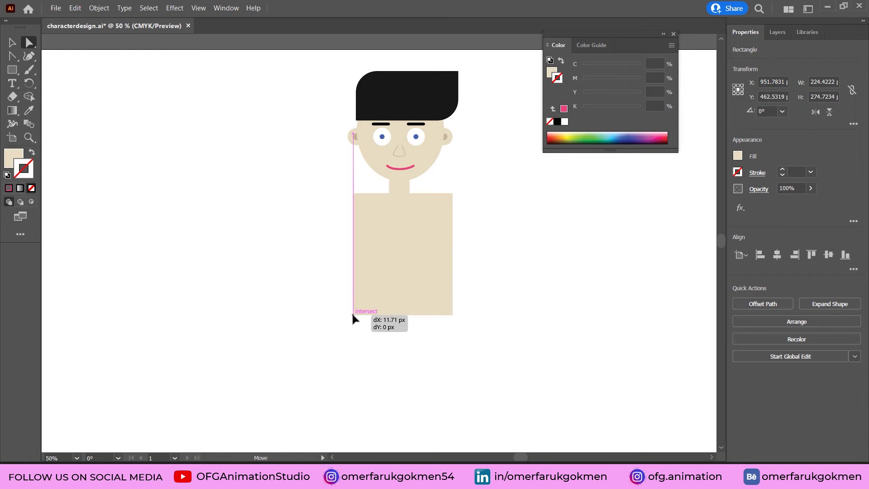
pyautogui.click(348, 315)
pyautogui.moveTo(348, 317); pyautogui.dragTo(361, 315)
pyautogui.moveTo(447, 315); pyautogui.dragTo(416, 293)
pyautogui.click(400, 278)
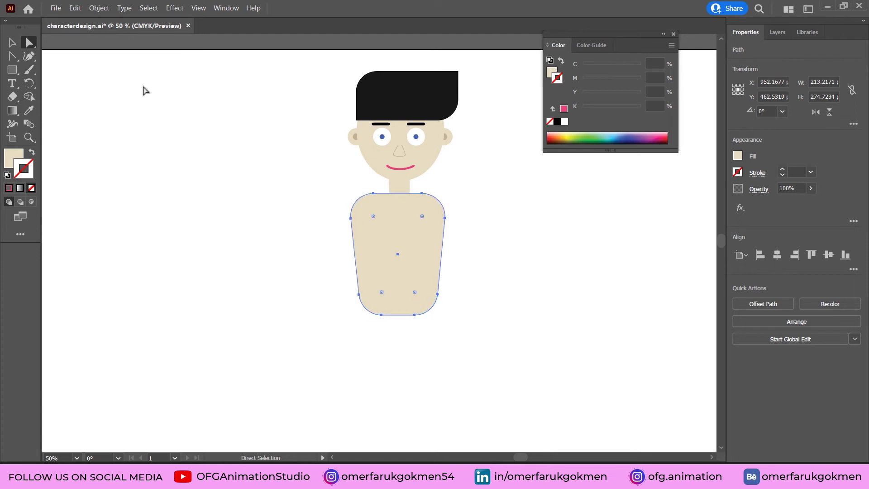
pyautogui.click(11, 43)
pyautogui.click(507, 264)
# Fill the torso with light blue.
pyautogui.click(428, 248)
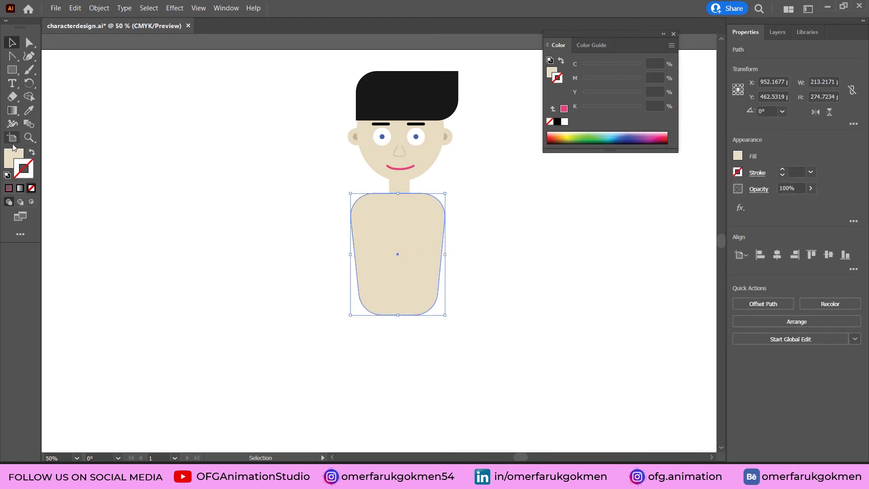
pyautogui.doubleClick(14, 158)
pyautogui.click(222, 223)
pyautogui.click(389, 220)
pyautogui.click(497, 235)
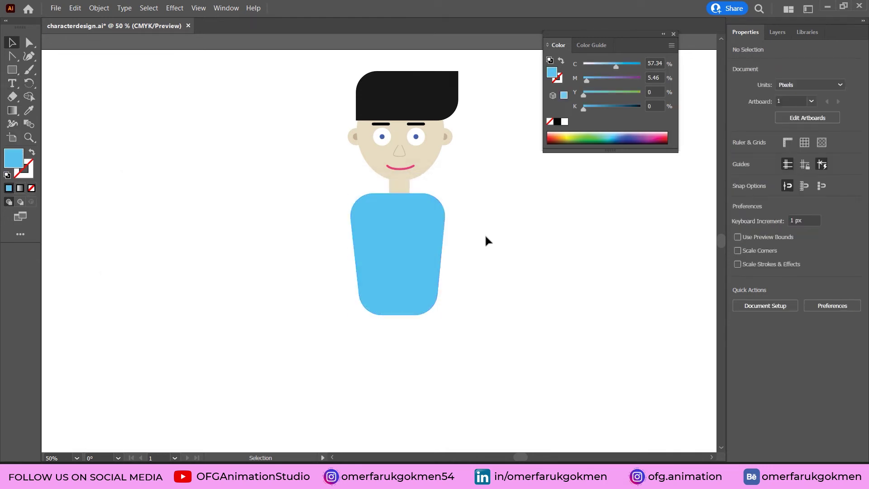
# Draw a tall blue rectangle left of the torso, round it into a pill, and duplicate it.
pyautogui.scroll(-1, 434, 251)
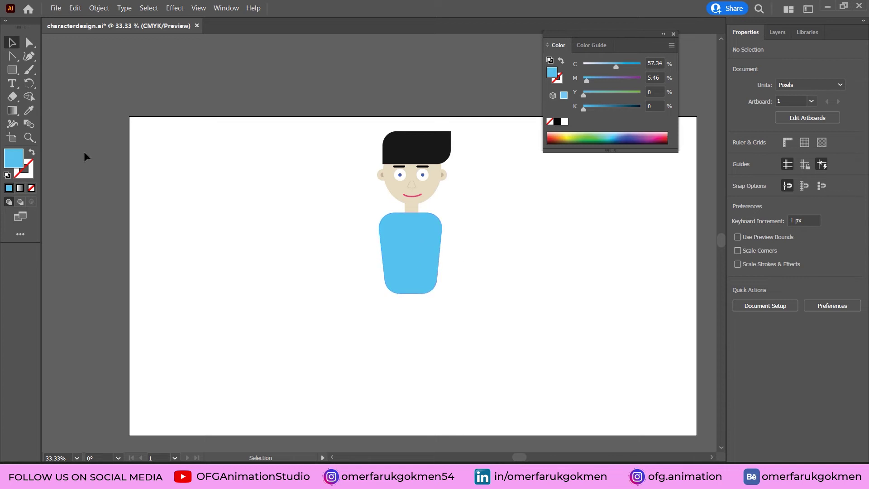
pyautogui.click(20, 71)
pyautogui.moveTo(16, 72); pyautogui.dragTo(59, 72)
pyautogui.moveTo(272, 223); pyautogui.dragTo(290, 295)
pyautogui.press('v')
pyautogui.keyDown('alt'); pyautogui.scroll(2, 284, 239); pyautogui.keyUp('alt')
pyautogui.moveTo(288, 218); pyautogui.dragTo(350, 346)
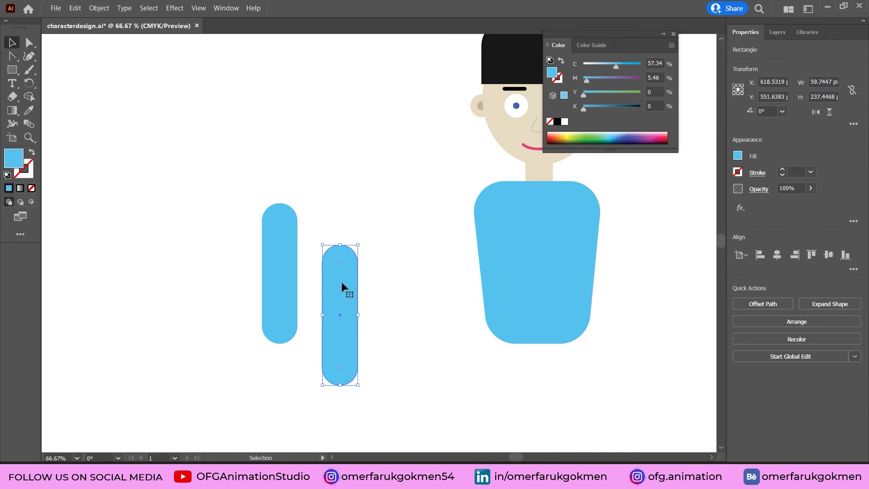
# Give the copy the skin colour, square its corners, and lay it over the blue pill.
pyautogui.click(29, 110)
pyautogui.click(510, 140)
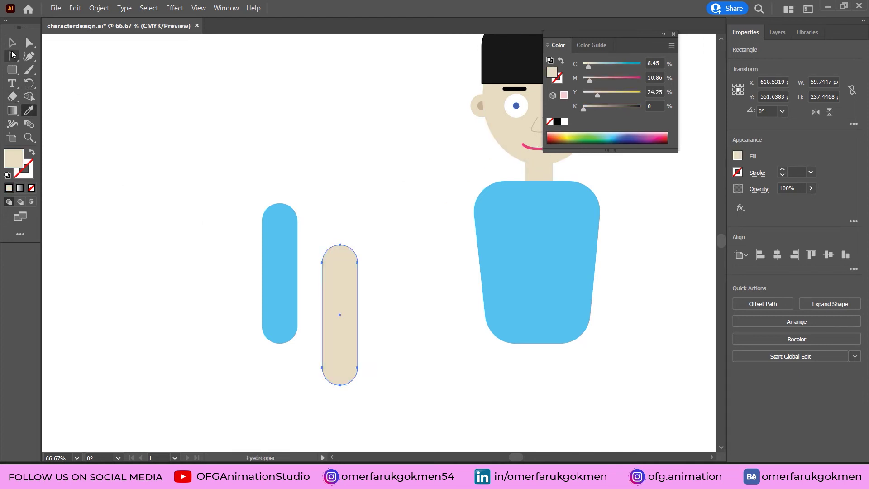
pyautogui.press('v')
pyautogui.moveTo(346, 302); pyautogui.dragTo(346, 319)
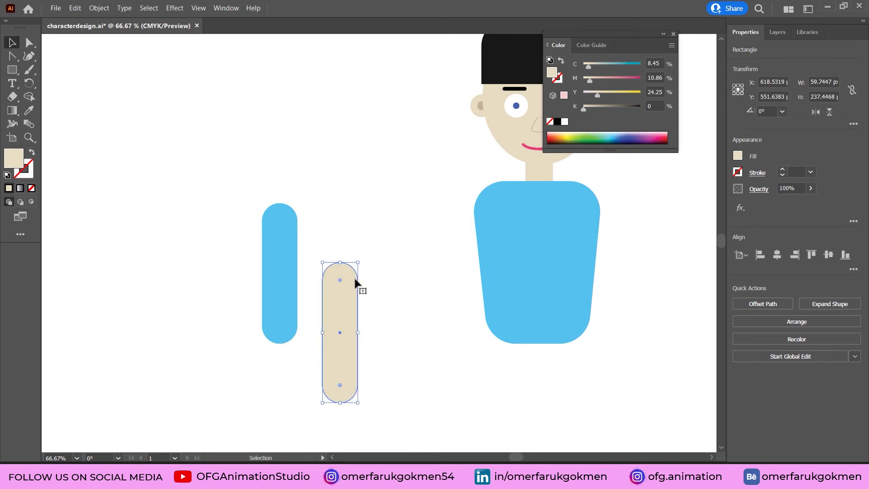
pyautogui.moveTo(340, 282); pyautogui.dragTo(312, 406)
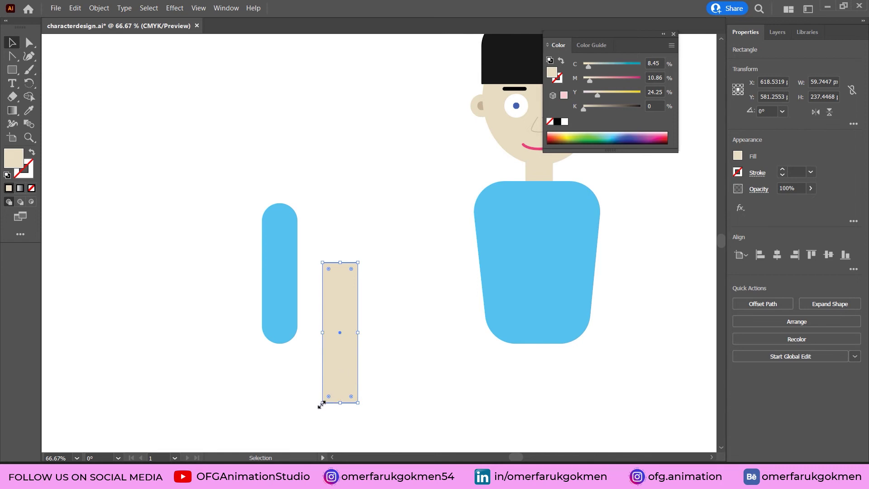
pyautogui.moveTo(337, 366); pyautogui.dragTo(274, 347)
pyautogui.click(326, 239)
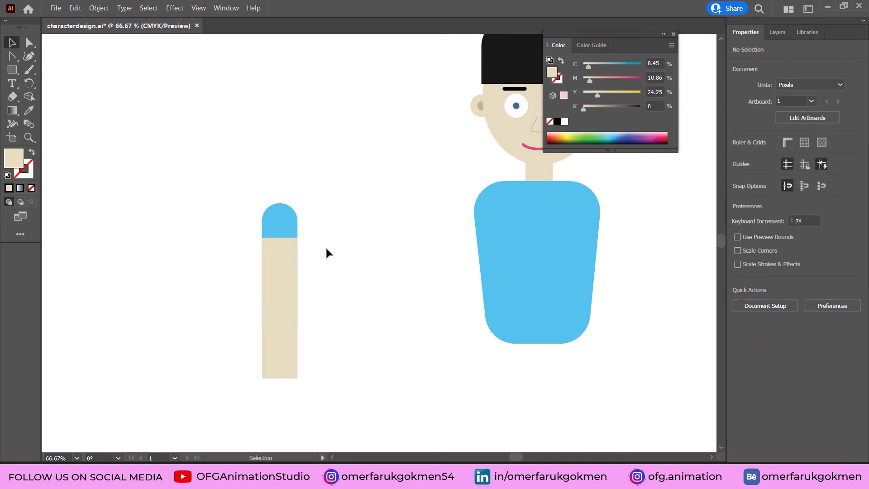
# Divide the overlapping sleeve and arm shapes with Pathfinder.
pyautogui.moveTo(363, 178); pyautogui.dragTo(183, 382)
pyautogui.click(224, 8)
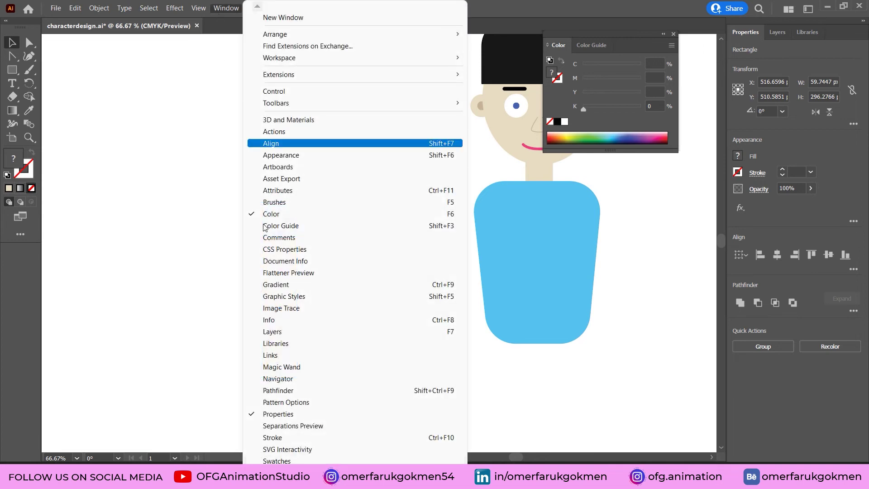
pyautogui.click(280, 392)
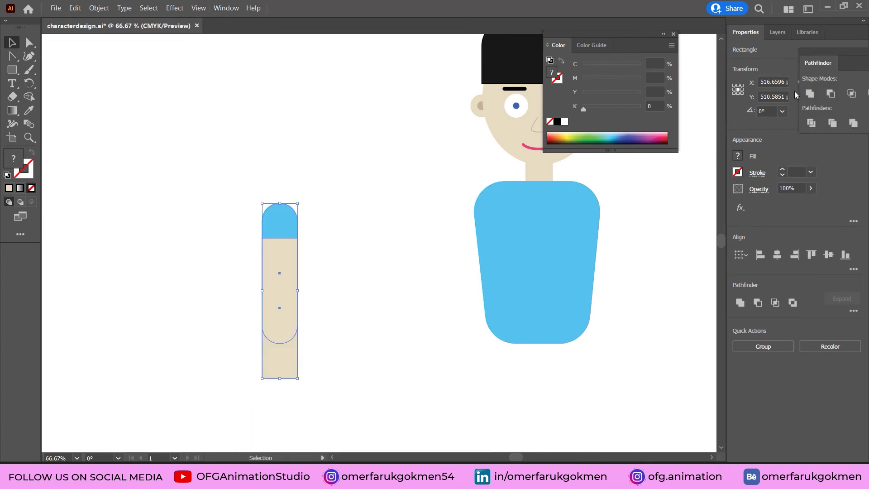
pyautogui.moveTo(847, 56); pyautogui.dragTo(702, 261)
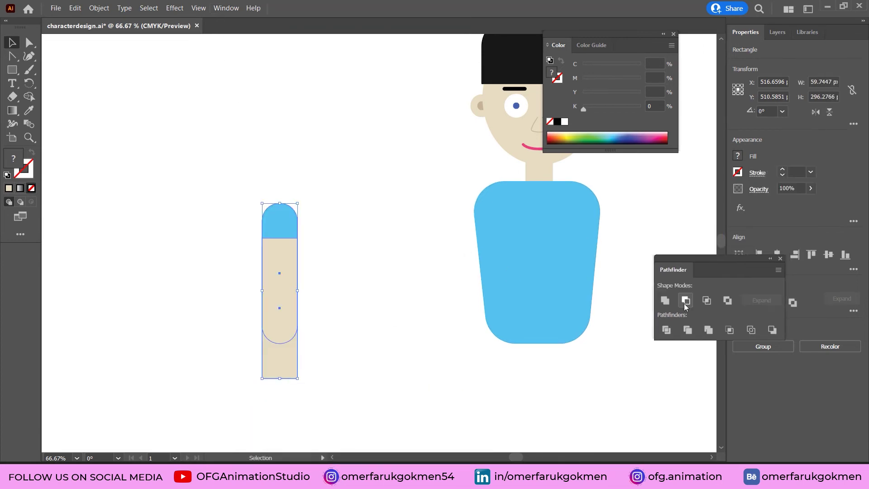
pyautogui.click(665, 329)
# Ungroup the divided arm and delete the leftover bottom piece.
pyautogui.click(323, 357)
pyautogui.click(278, 357)
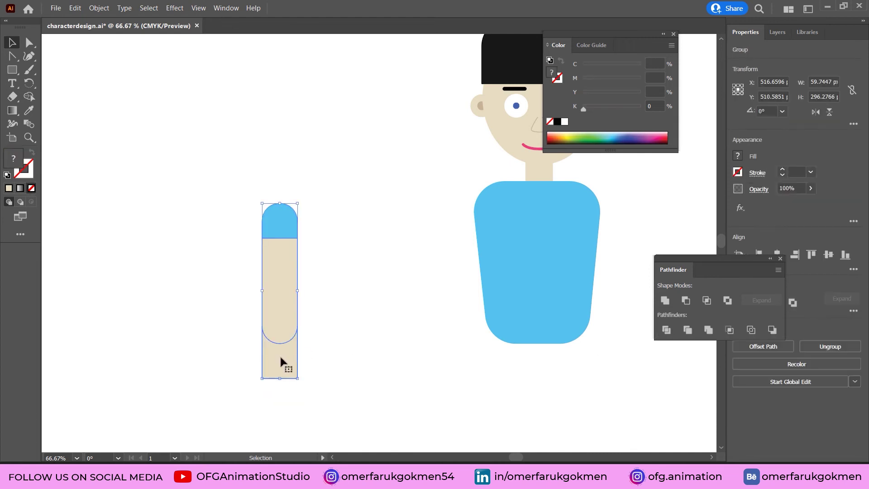
pyautogui.rightClick(279, 354)
pyautogui.click(317, 258)
pyautogui.click(338, 325)
pyautogui.click(289, 362)
pyautogui.press('Delete')
# Place the arm on the shirt's left, copy it to the right, and zoom out.
pyautogui.moveTo(322, 368); pyautogui.dragTo(243, 191)
pyautogui.moveTo(471, 213); pyautogui.dragTo(482, 197)
pyautogui.hscroll(5, 343, 270)
pyautogui.moveTo(344, 271); pyautogui.dragTo(449, 271)
pyautogui.click(536, 281)
pyautogui.hotkey('ctrl', '-')
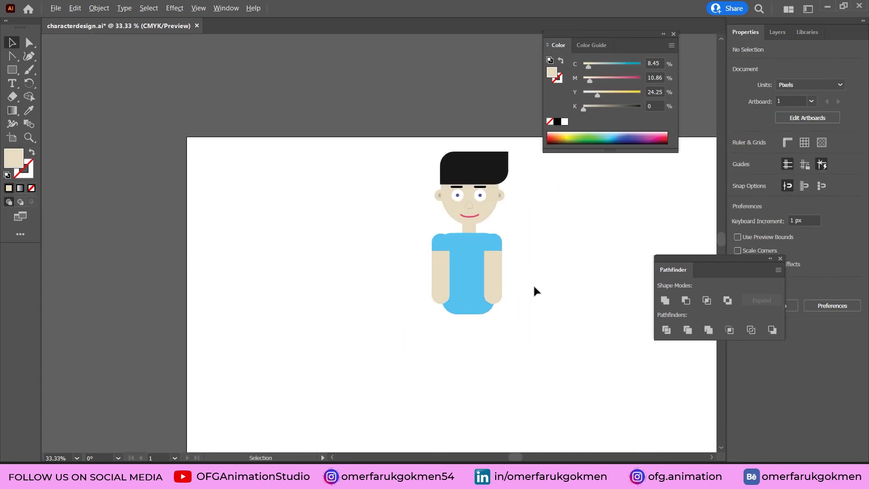
pyautogui.hotkey('ctrl', '-')
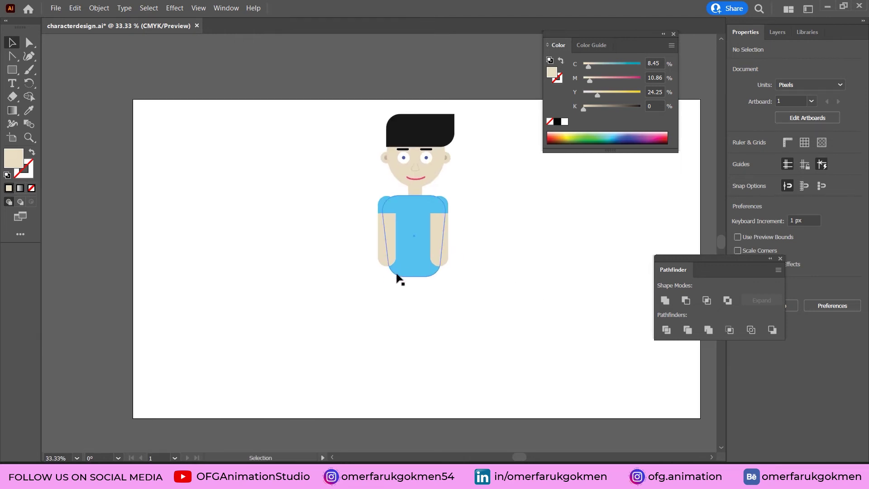
# Draw a tall leg rectangle below the shirt, fully round its corners and lengthen it.
pyautogui.moveTo(12, 70); pyautogui.dragTo(45, 66)
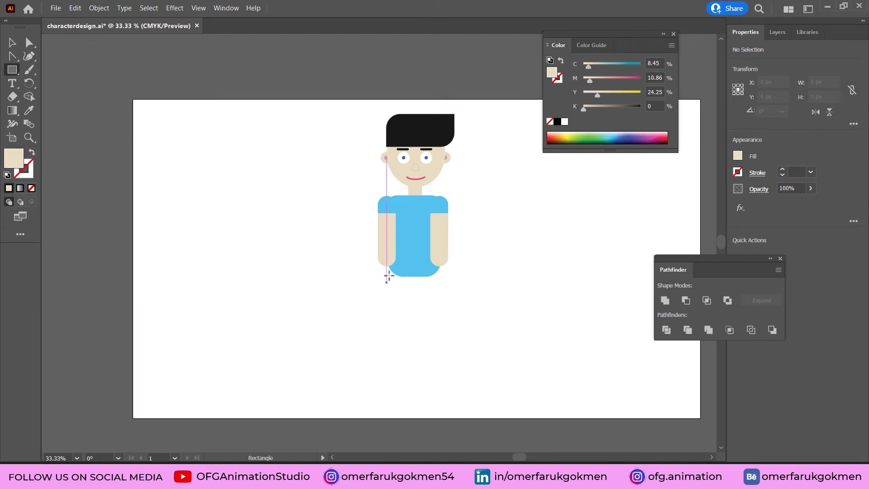
pyautogui.moveTo(390, 269); pyautogui.dragTo(409, 355)
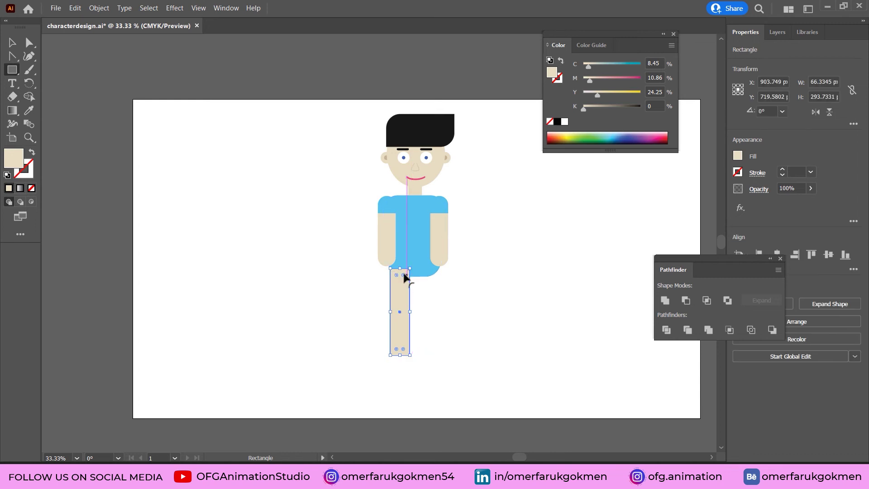
pyautogui.moveTo(403, 277)
pyautogui.mouseDown()
pyautogui.moveTo(398, 295)
pyautogui.moveTo(403, 281)
pyautogui.mouseUp()
pyautogui.press('v')
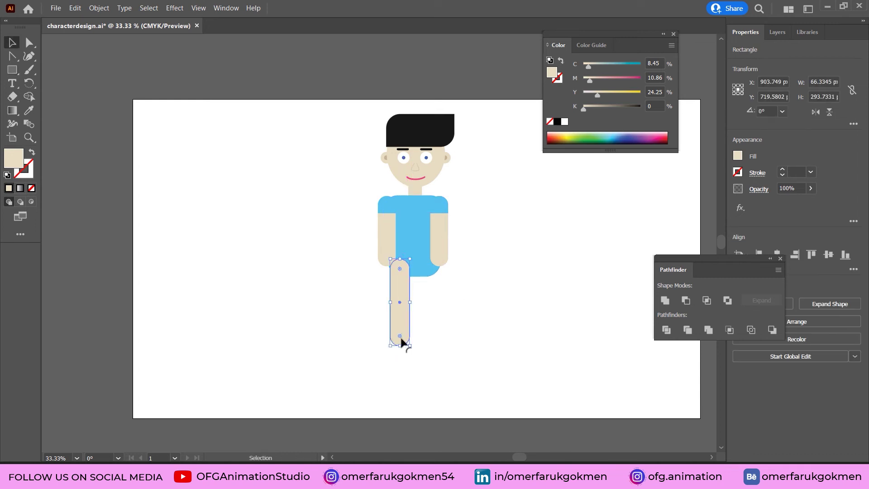
pyautogui.moveTo(398, 345); pyautogui.dragTo(424, 349)
pyautogui.click(424, 348)
pyautogui.click(406, 335)
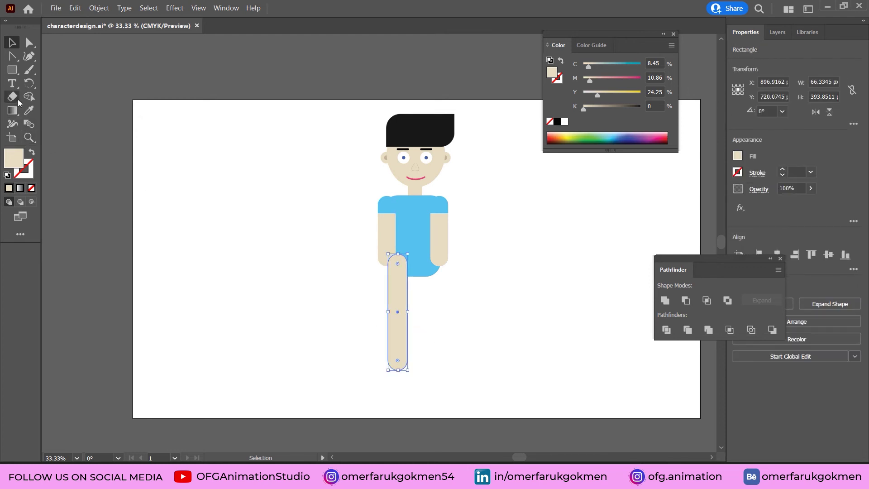
# Eyedrop the shirt's blue onto the leg, then darken it in the Color Picker.
pyautogui.doubleClick(14, 158)
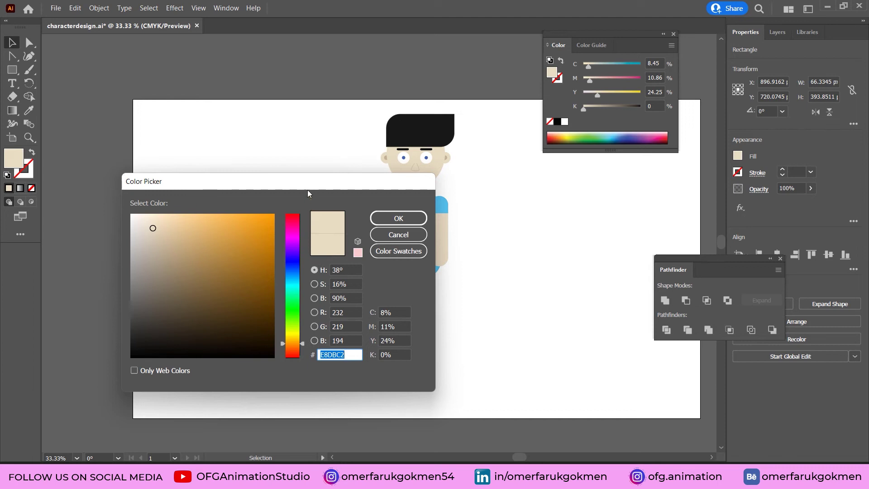
pyautogui.moveTo(308, 195); pyautogui.dragTo(231, 174)
pyautogui.click(312, 212)
pyautogui.click(29, 111)
pyautogui.click(410, 239)
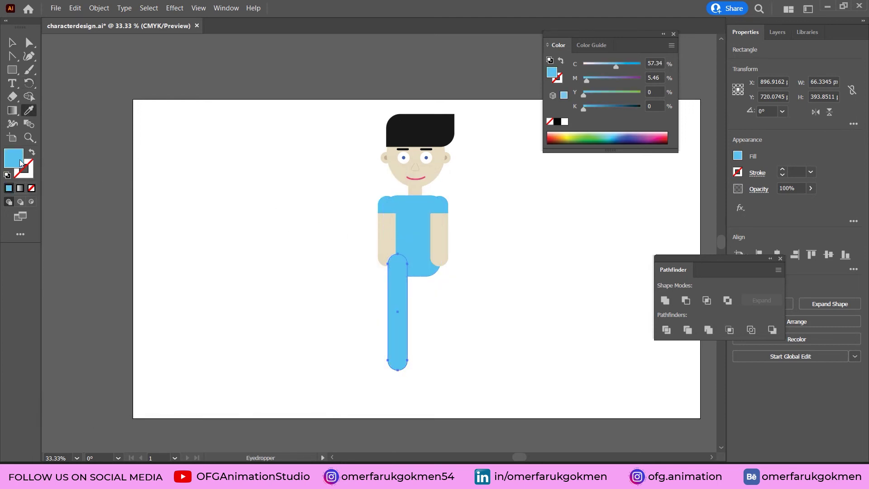
pyautogui.doubleClick(20, 159)
pyautogui.click(156, 228)
pyautogui.click(315, 212)
pyautogui.click(493, 320)
pyautogui.hotkey('ctrl', 'z')
# Send the leg to the back so it tucks behind the T-shirt.
pyautogui.press('v')
pyautogui.click(422, 304)
pyautogui.click(402, 313)
pyautogui.rightClick(400, 334)
pyautogui.moveTo(436, 275)
pyautogui.click(534, 312)
pyautogui.click(462, 314)
pyautogui.click(403, 317)
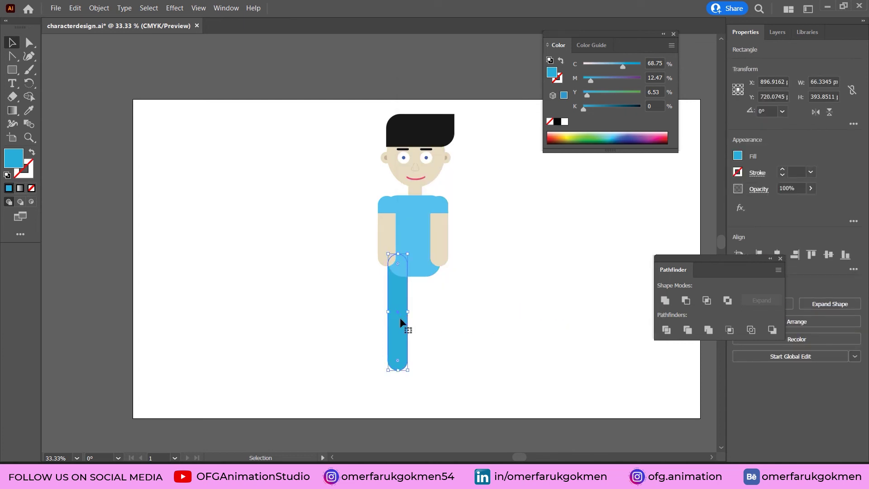
# Shift+Alt-drag a straight copy of the leg to the right as the second trouser leg.
pyautogui.moveTo(400, 318); pyautogui.dragTo(433, 321)
pyautogui.click(473, 316)
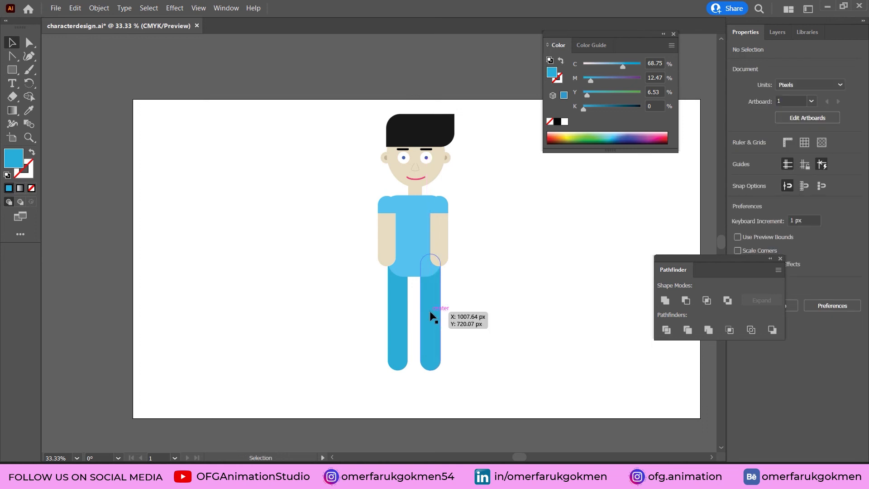
pyautogui.moveTo(496, 312); pyautogui.dragTo(481, 279)
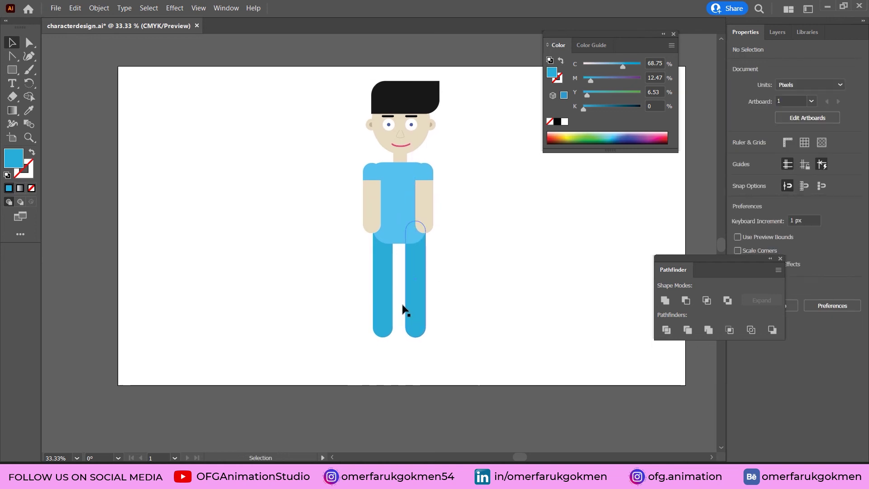
pyautogui.click(12, 70)
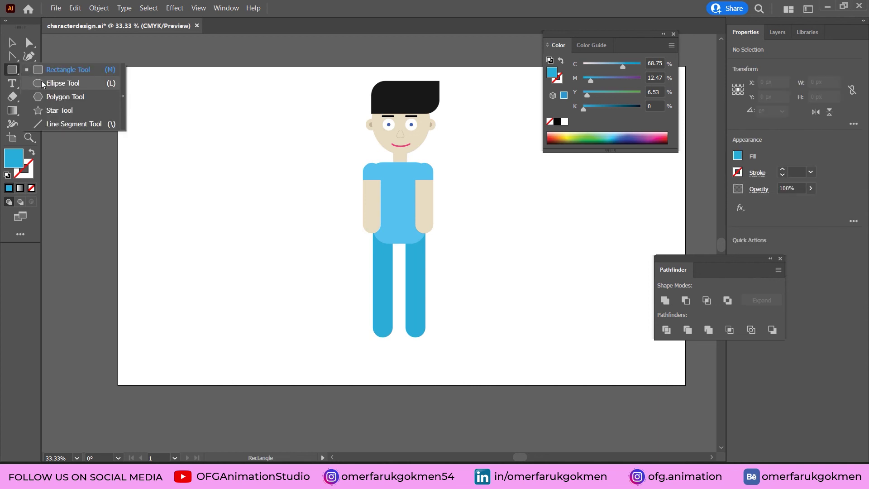
# Draw a small circle left of the character and fill it dark brown.
pyautogui.click(63, 83)
pyautogui.moveTo(190, 284)
pyautogui.mouseDown()
pyautogui.moveTo(225, 321)
pyautogui.moveTo(206, 299)
pyautogui.mouseUp()
pyautogui.doubleClick(13, 157)
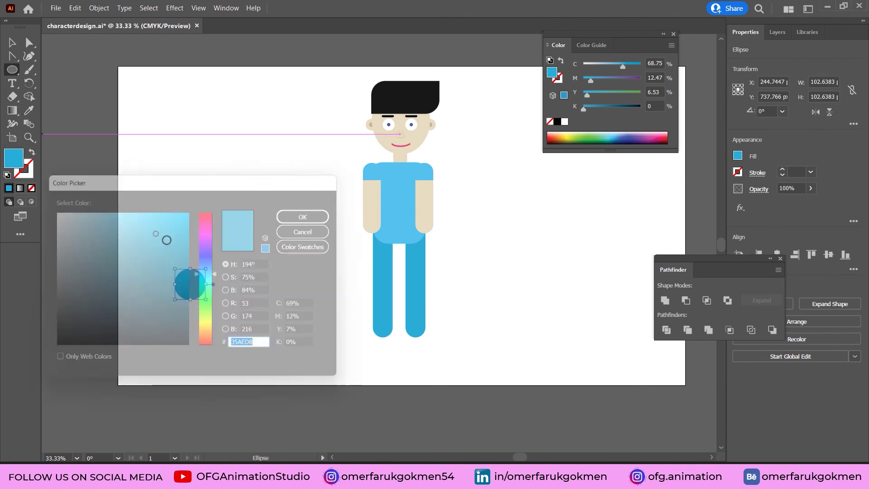
pyautogui.click(207, 347)
pyautogui.moveTo(187, 312)
pyautogui.mouseDown()
pyautogui.moveTo(191, 275)
pyautogui.moveTo(184, 287)
pyautogui.mouseUp()
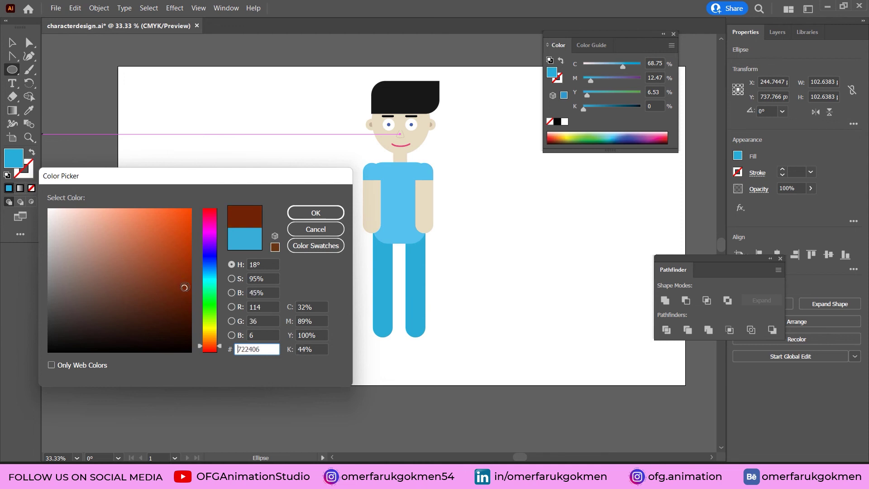
pyautogui.click(316, 212)
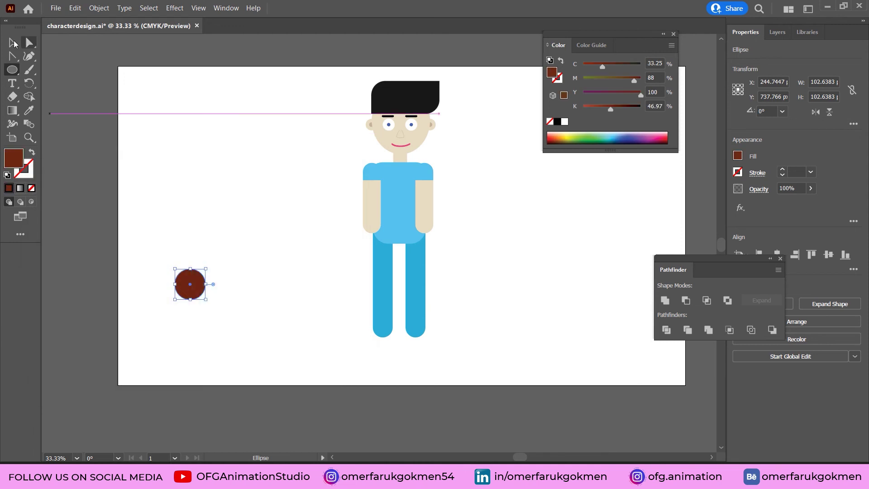
# Overlap a rectangle on the circle's lower half and split them with Pathfinder Divide.
pyautogui.hotkey('ctrl', '=')
pyautogui.moveTo(13, 69); pyautogui.dragTo(58, 70)
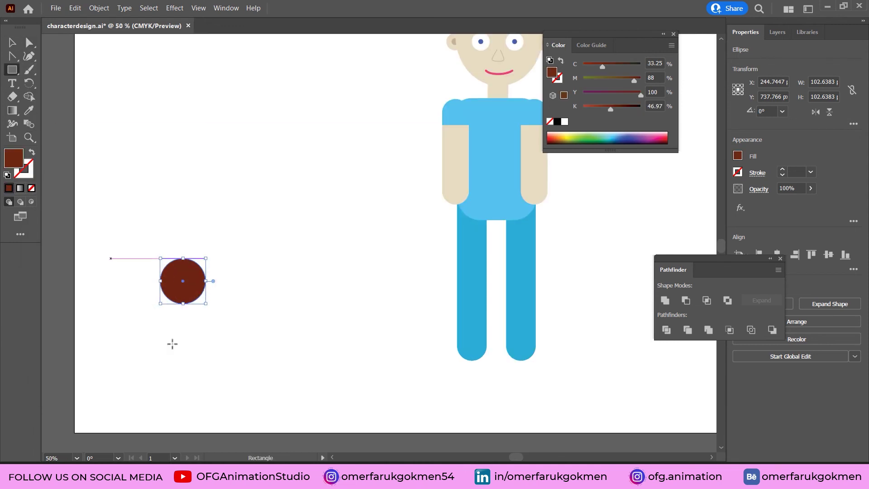
pyautogui.scroll(1, 162, 299)
pyautogui.moveTo(135, 273); pyautogui.dragTo(240, 335)
pyautogui.press('v')
pyautogui.moveTo(312, 371); pyautogui.dragTo(132, 245)
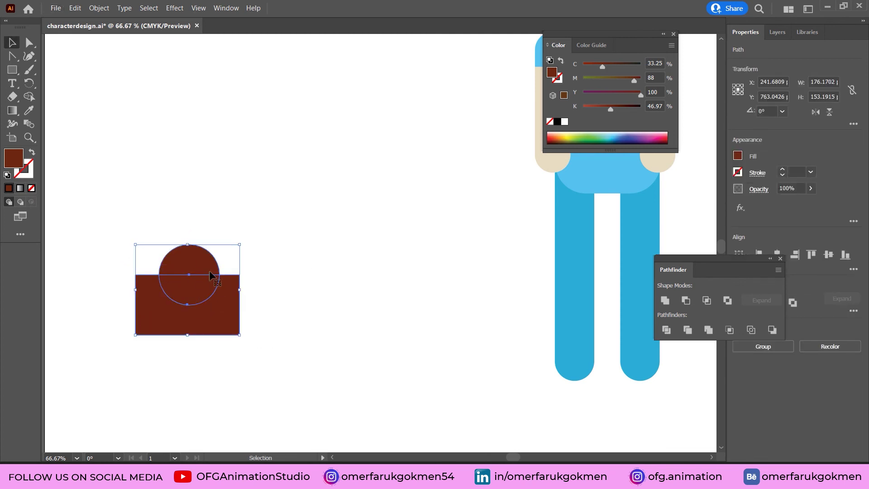
pyautogui.click(666, 329)
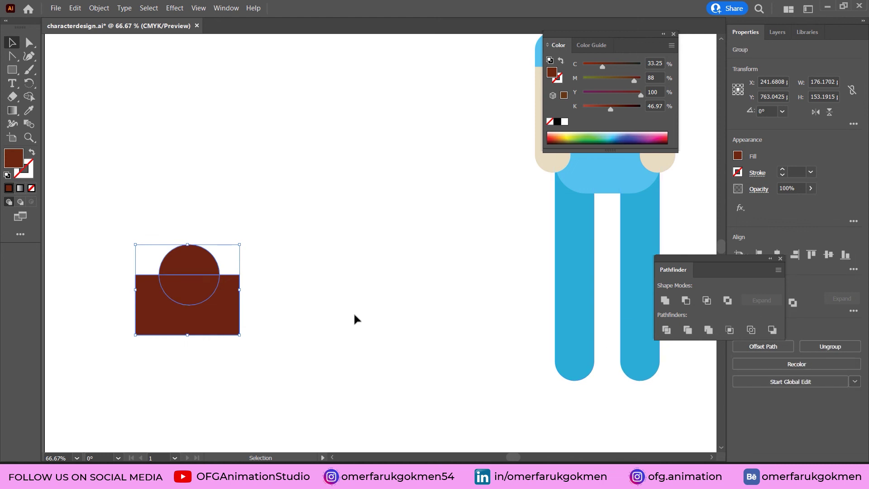
# Ungroup, delete the rectangle piece and lower half, and move the semicircle beneath the legs.
pyautogui.rightClick(204, 317)
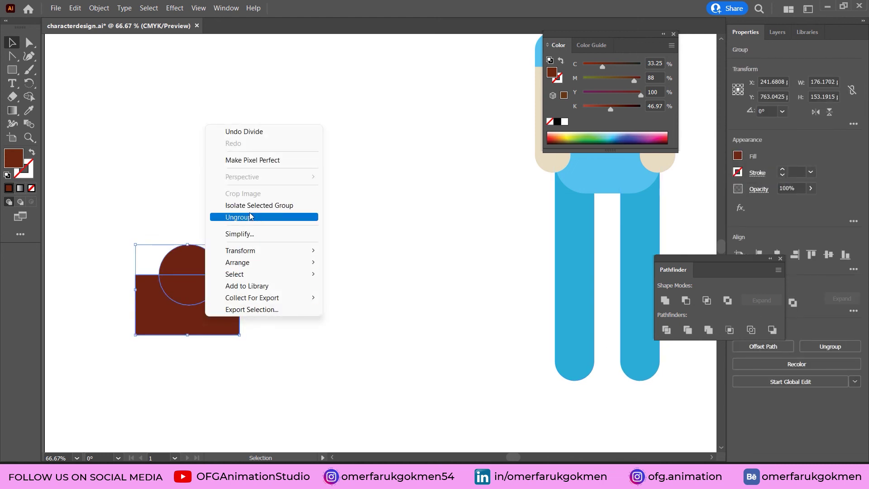
pyautogui.click(250, 217)
pyautogui.click(308, 279)
pyautogui.click(206, 294)
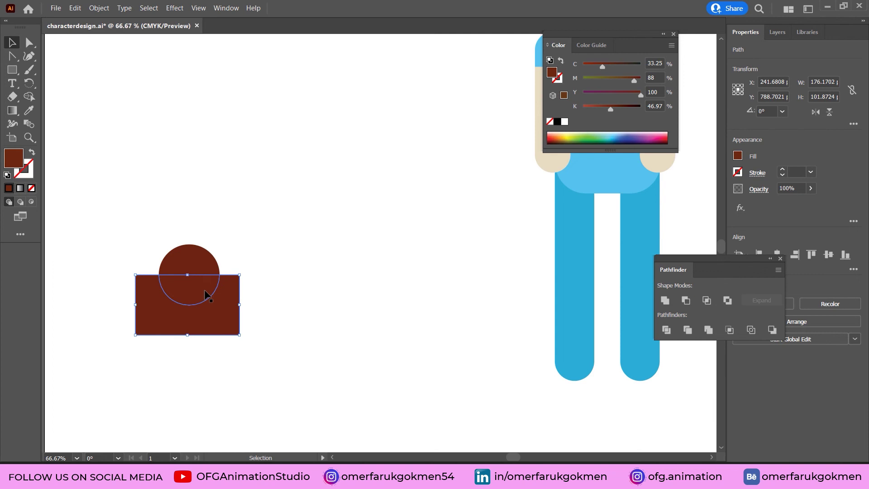
pyautogui.press('Delete')
pyautogui.click(208, 294)
pyautogui.press('Delete')
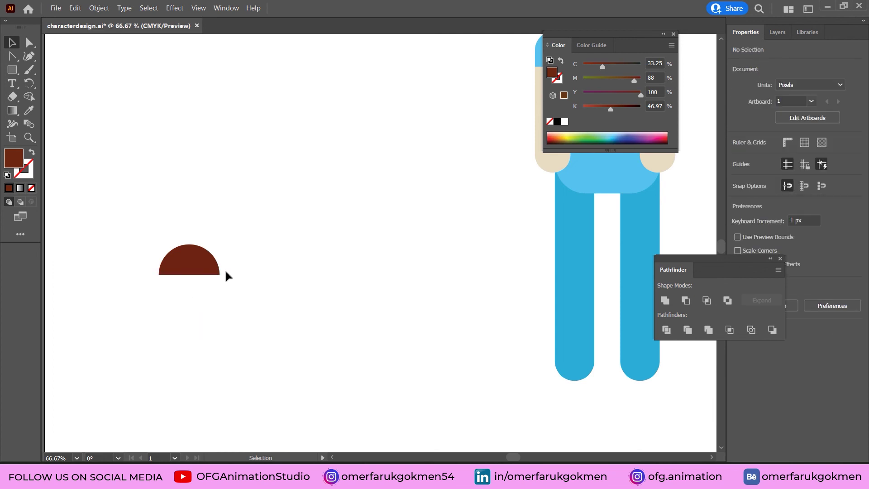
pyautogui.scroll(-2, 226, 276)
pyautogui.moveTo(216, 273); pyautogui.dragTo(432, 317)
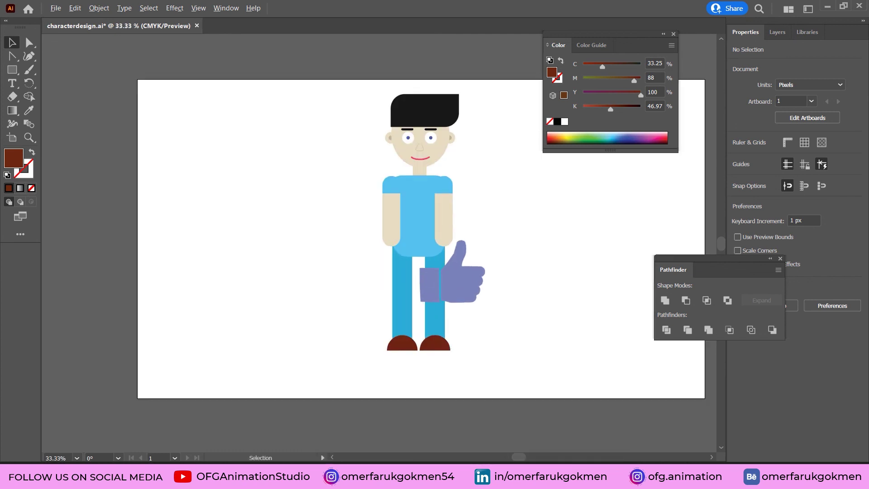
# Alt-drag a copy of the brown shoe under the other leg and recentre on the whole boy.
pyautogui.moveTo(482, 272); pyautogui.dragTo(438, 315)
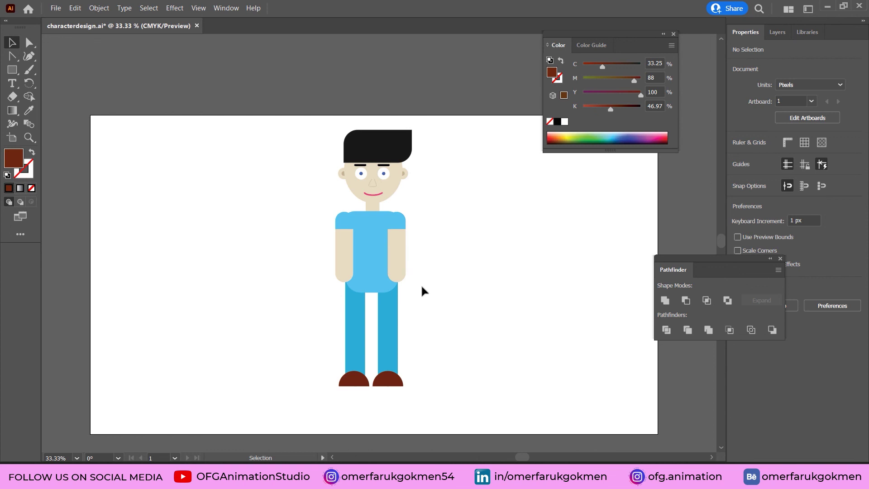
pyautogui.moveTo(448, 287); pyautogui.dragTo(417, 264)
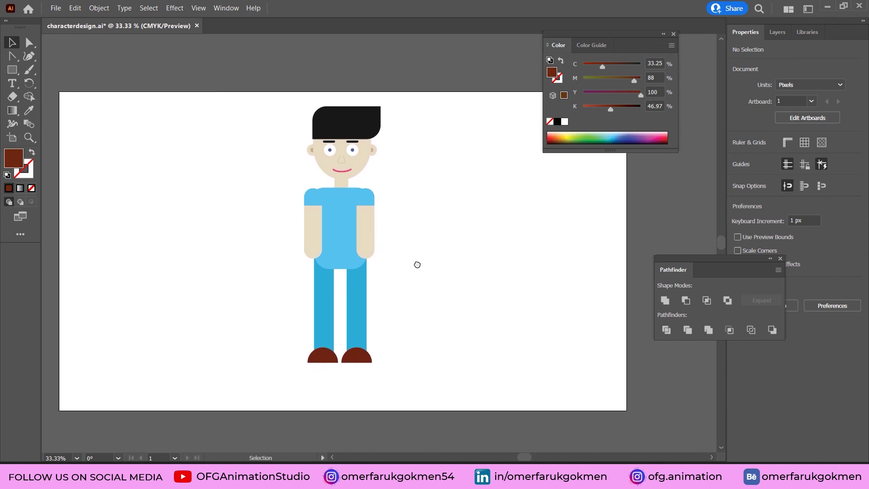